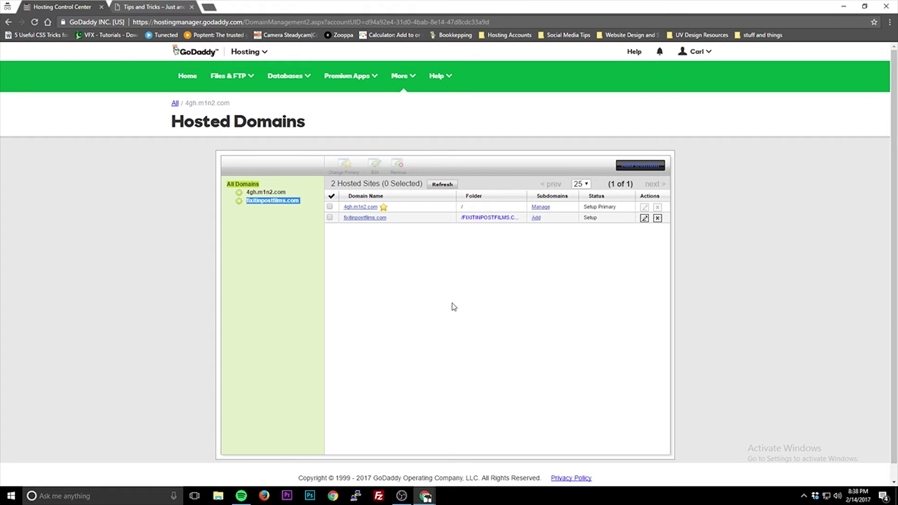
Step: In the cPanel setup window, set the hosting domain to new.fixitinpostfilms.com and continue past the data center choice with its default
{"action": "key", "text": "alt+Tab"}
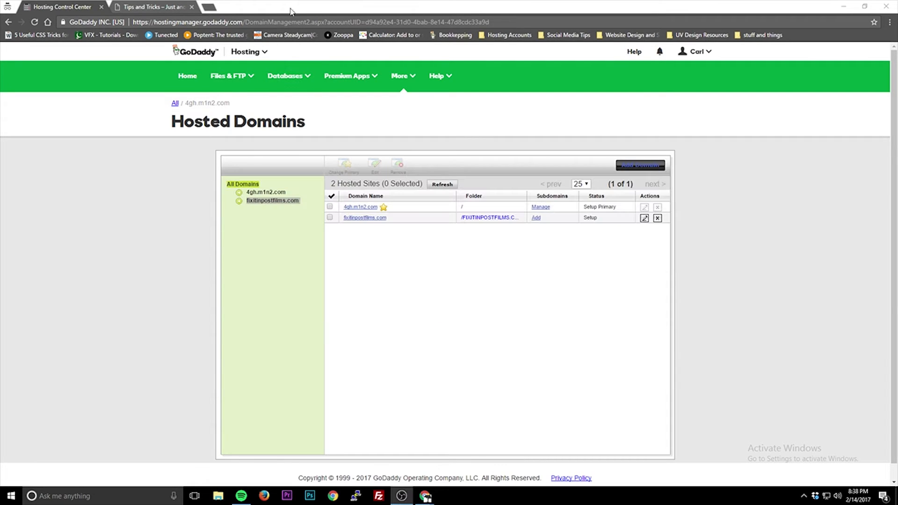
{"action": "left_click", "coordinate": [843, 7]}
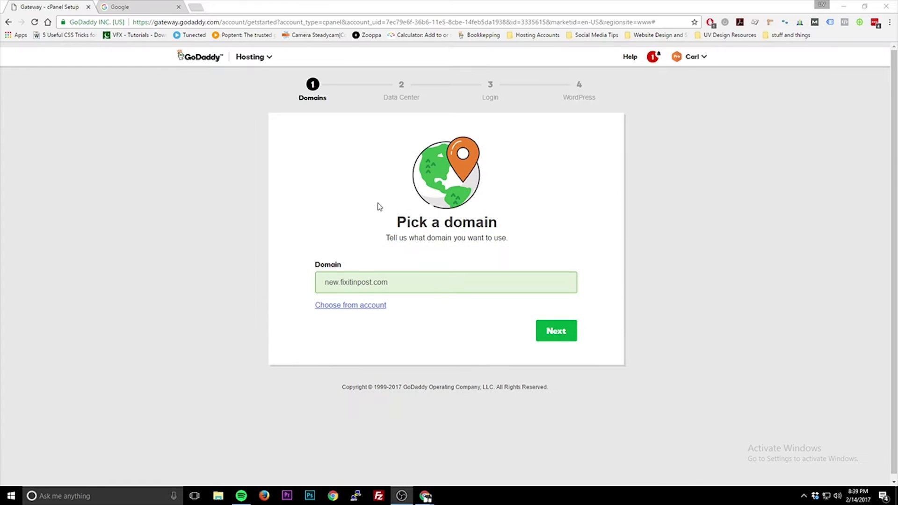
{"action": "left_click", "coordinate": [403, 282]}
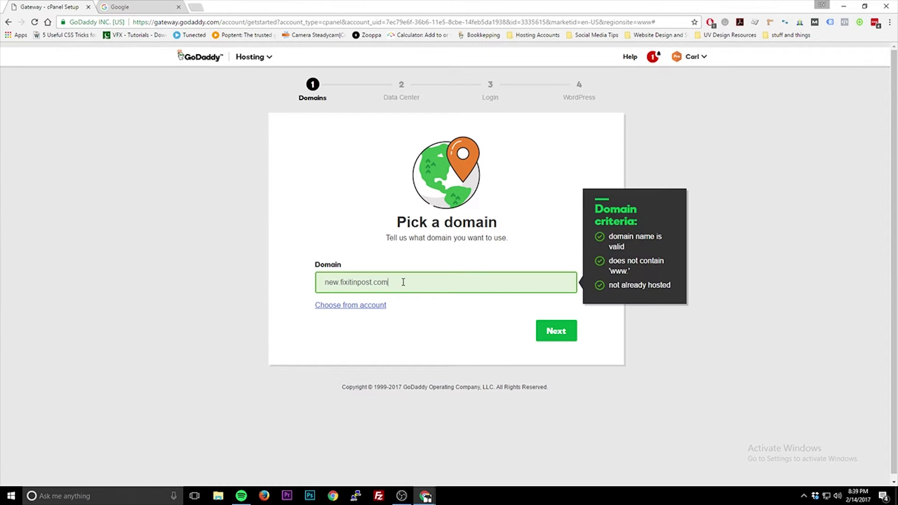
{"action": "key", "text": "ctrl+a"}
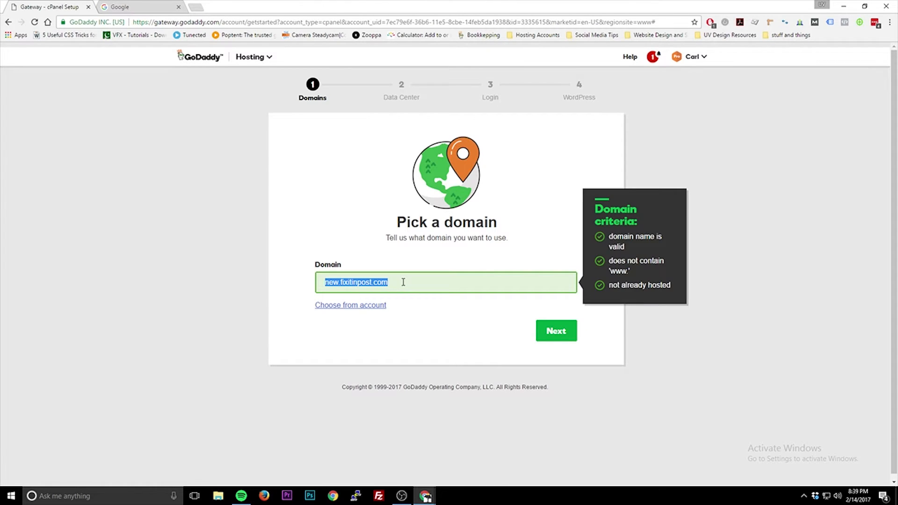
{"action": "type", "text": "http://fixitinpostfilms.com/"}
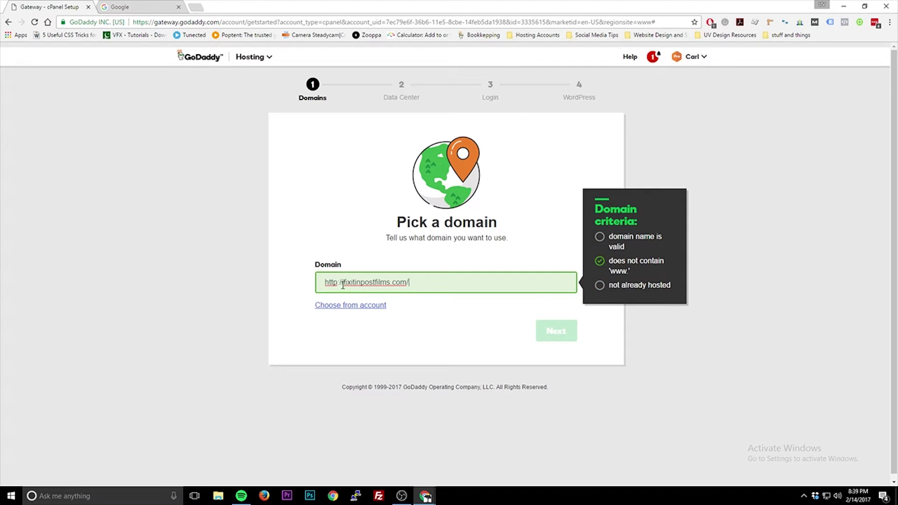
{"action": "left_click_drag", "start_coordinate": [343, 283], "coordinate": [305, 275]}
{"action": "key", "text": "BackSpace"}
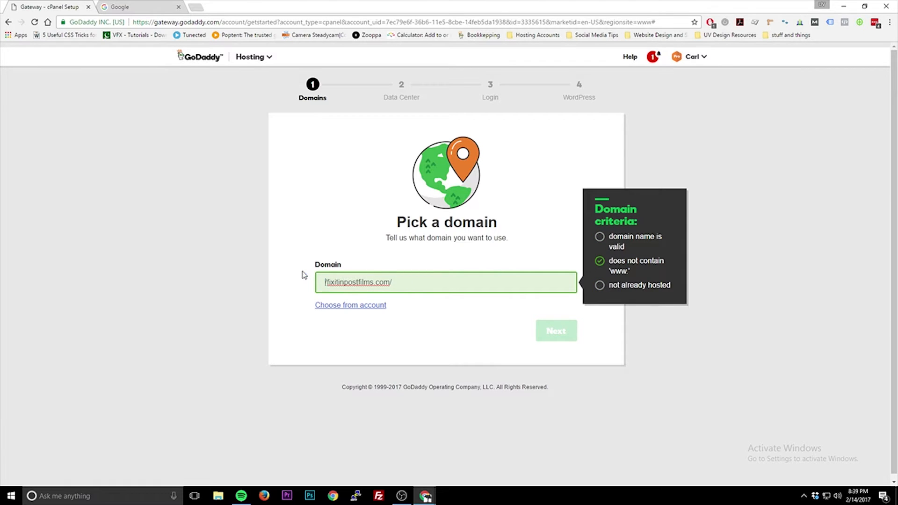
{"action": "type", "text": "new."}
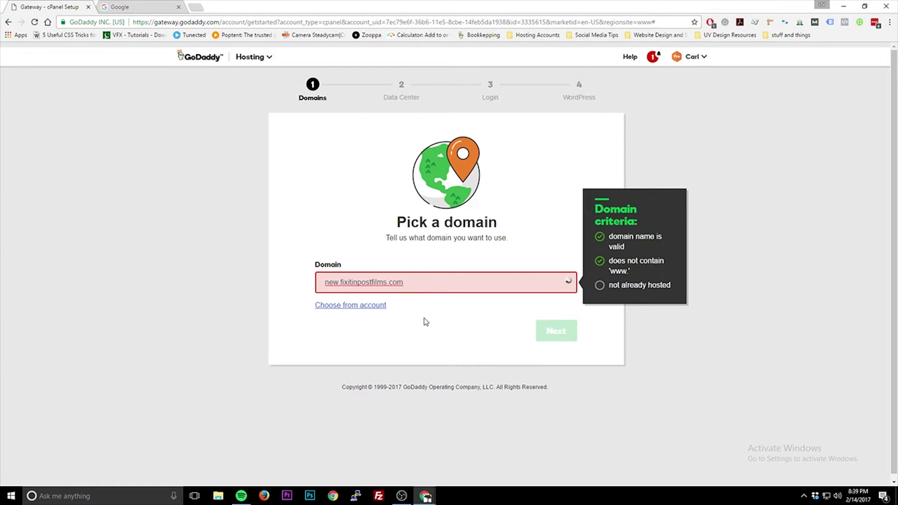
{"action": "key", "text": "BackSpace"}
{"action": "left_click", "coordinate": [540, 332]}
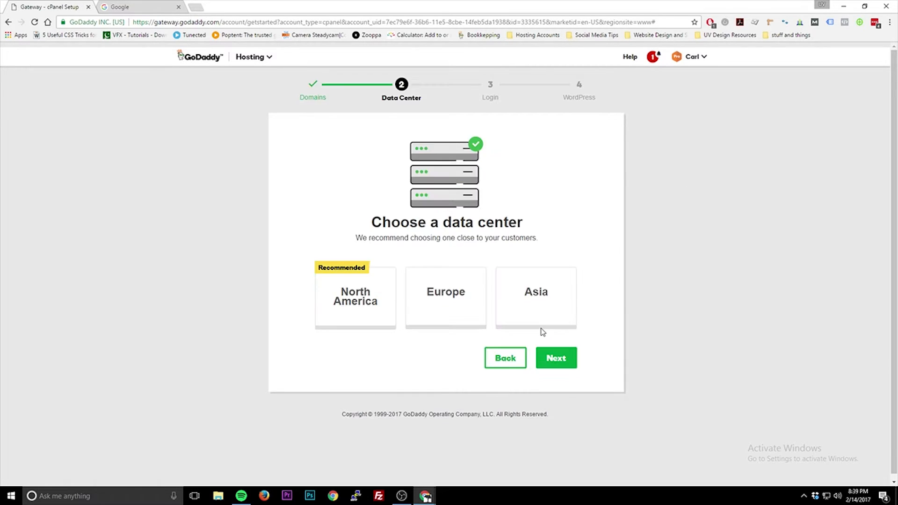
{"action": "left_click", "coordinate": [542, 357]}
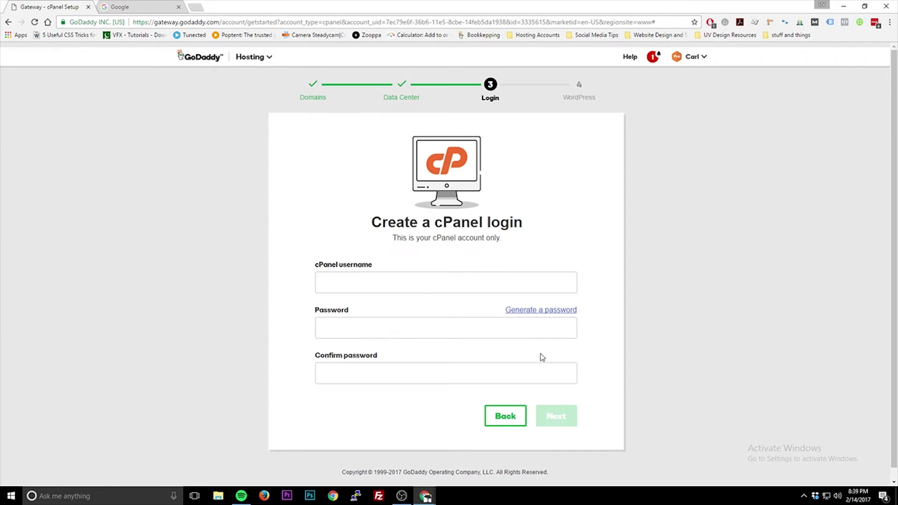
Step: Set the cPanel username to fixitinpostfilms
{"action": "left_click", "coordinate": [488, 287]}
{"action": "type", "text": "http://fixitinpostfilms.com/"}
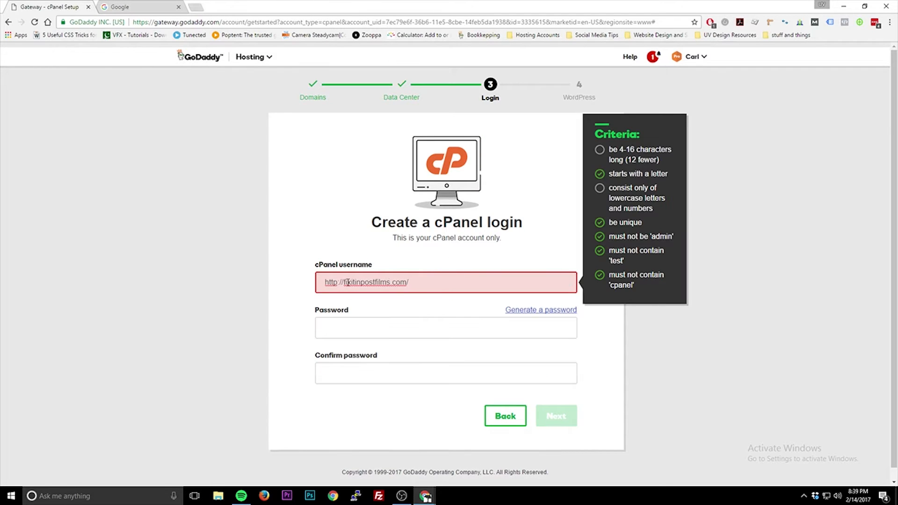
{"action": "left_click_drag", "start_coordinate": [343, 283], "coordinate": [325, 282]}
{"action": "key", "text": "BackSpace"}
{"action": "left_click", "coordinate": [413, 282]}
{"action": "key", "text": "BackSpace"}
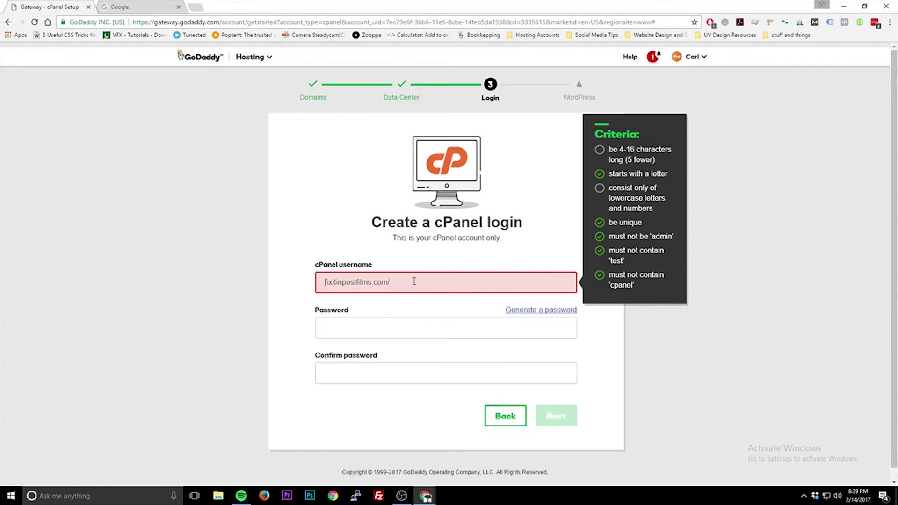
{"action": "left_click", "coordinate": [407, 252]}
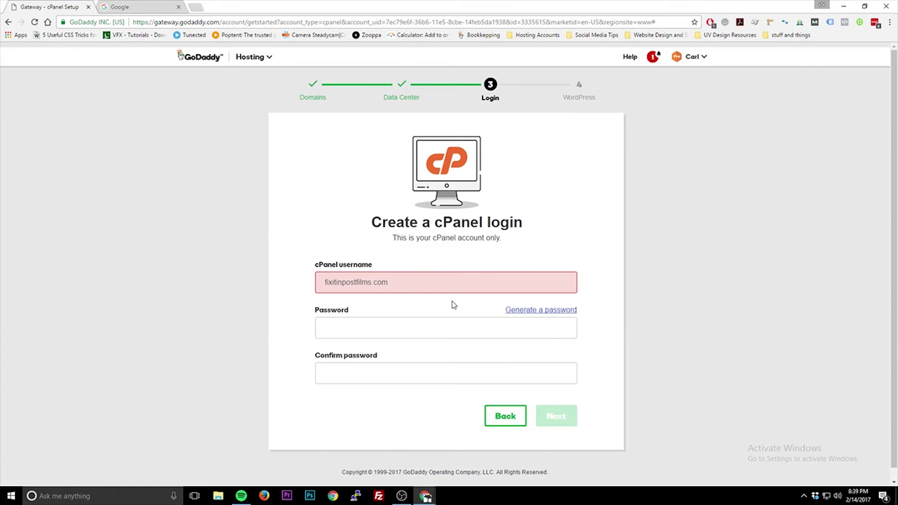
{"action": "left_click", "coordinate": [437, 287]}
{"action": "left_click_drag", "start_coordinate": [390, 283], "coordinate": [371, 282]}
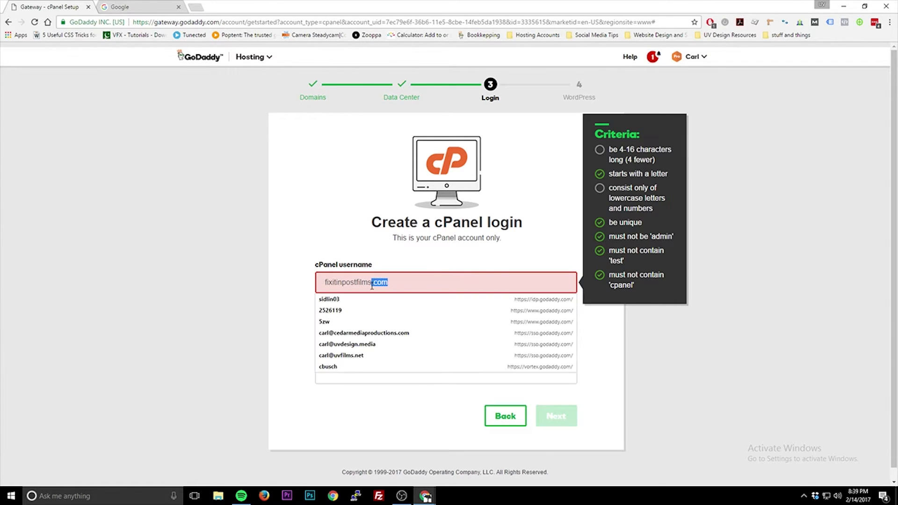
{"action": "key", "text": "BackSpace"}
Step: Fill in and confirm the cPanel password, and finish the setup without creating a WordPress website
{"action": "left_click", "coordinate": [523, 312]}
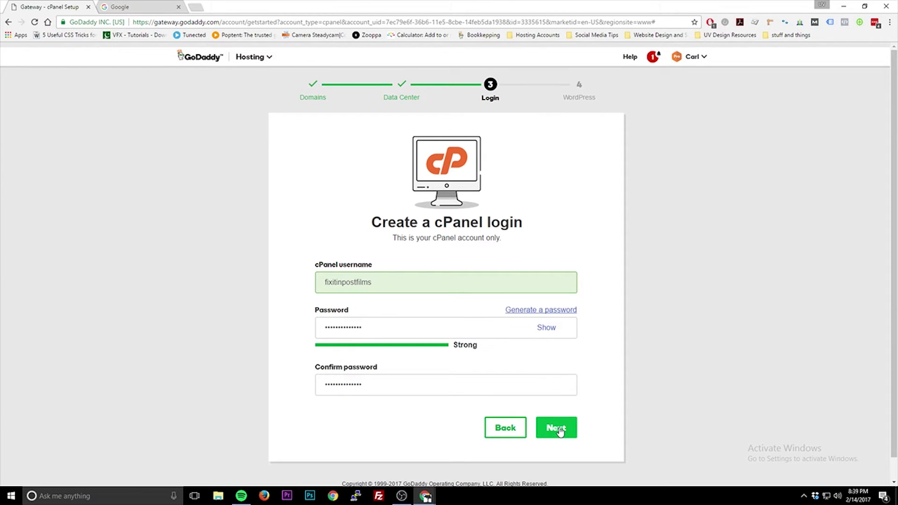
{"action": "left_click", "coordinate": [559, 429]}
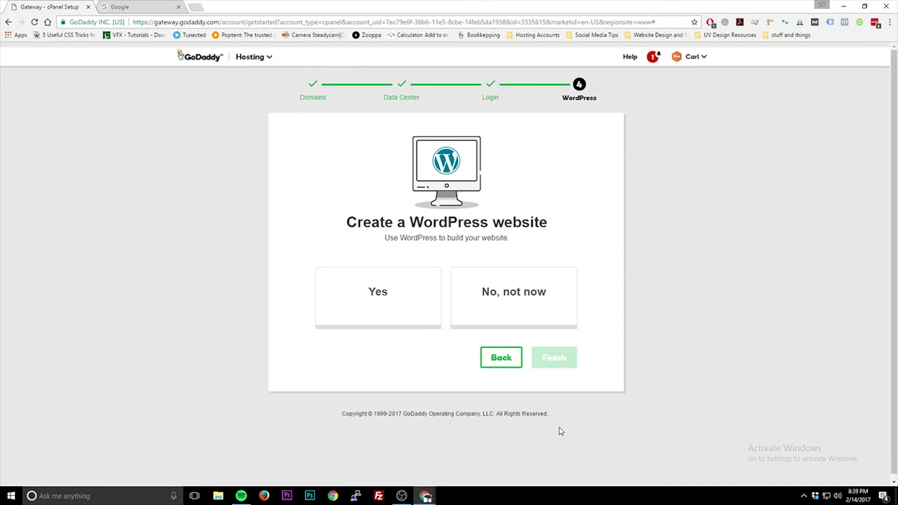
{"action": "left_click", "coordinate": [519, 300]}
{"action": "left_click", "coordinate": [547, 356]}
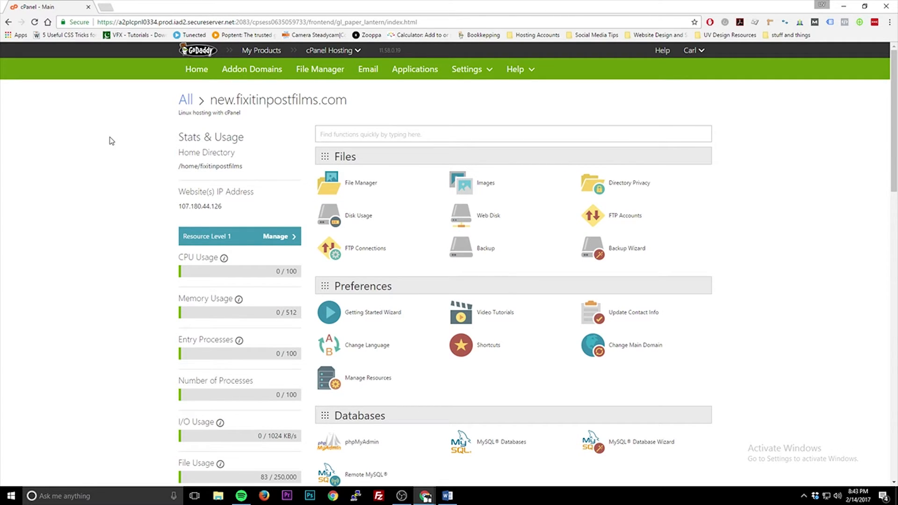
Step: Copy the new hosting account's domain from the cPanel heading and open new.fixitinpostfilms.com in a new browser tab
{"action": "left_click_drag", "start_coordinate": [211, 99], "coordinate": [344, 100]}
{"action": "key", "text": "ctrl+c"}
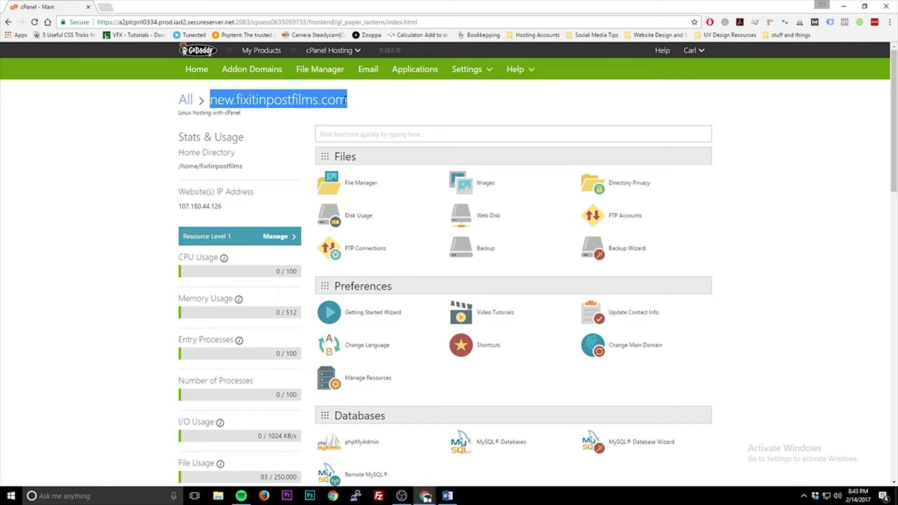
{"action": "left_click", "coordinate": [106, 7]}
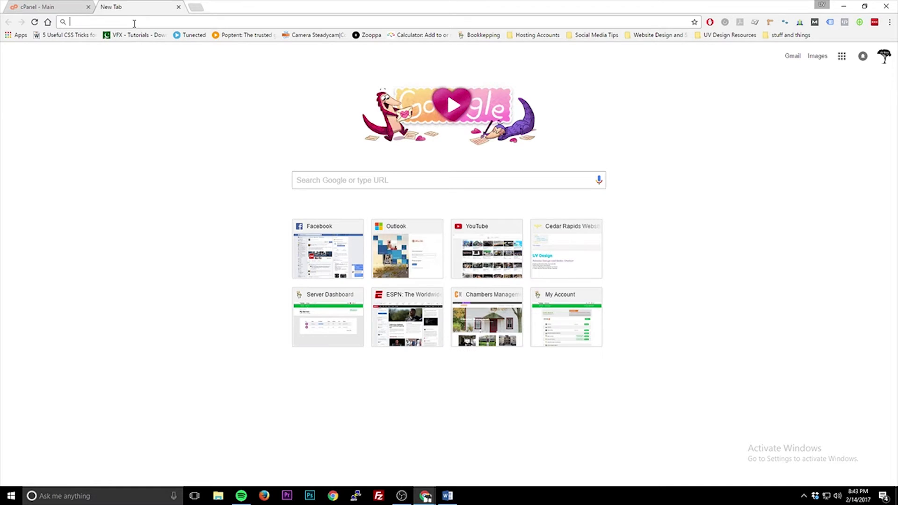
{"action": "key", "text": "ctrl+v"}
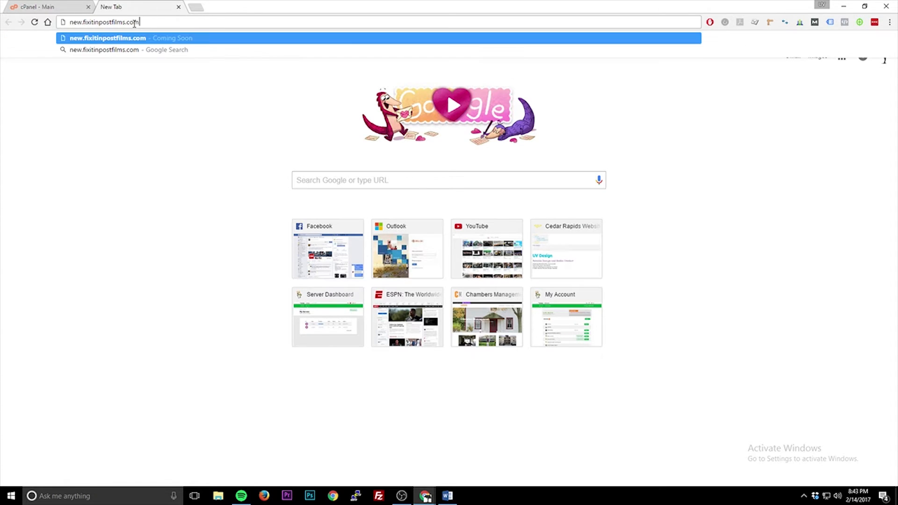
{"action": "key", "text": "Return"}
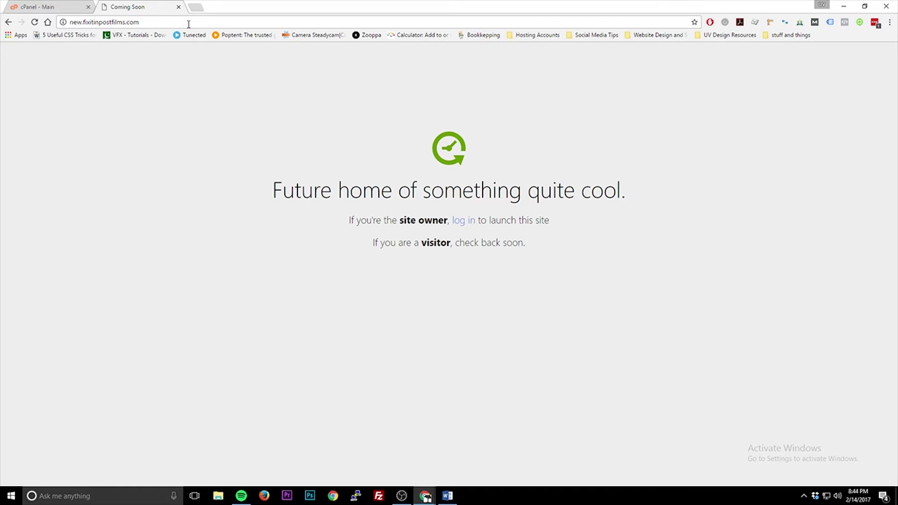
Step: Open WordPress in the cPanel applications and start importing an existing install from a different account
{"action": "left_click", "coordinate": [53, 8]}
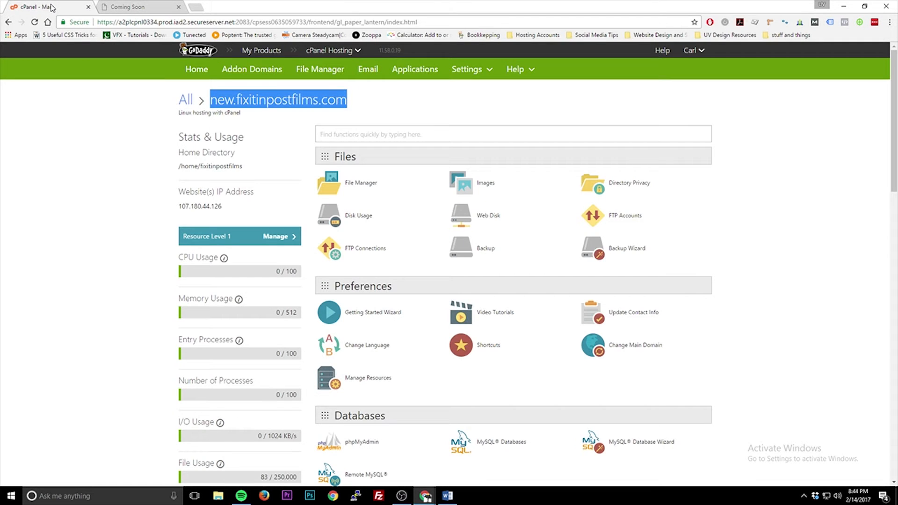
{"action": "left_click", "coordinate": [414, 70]}
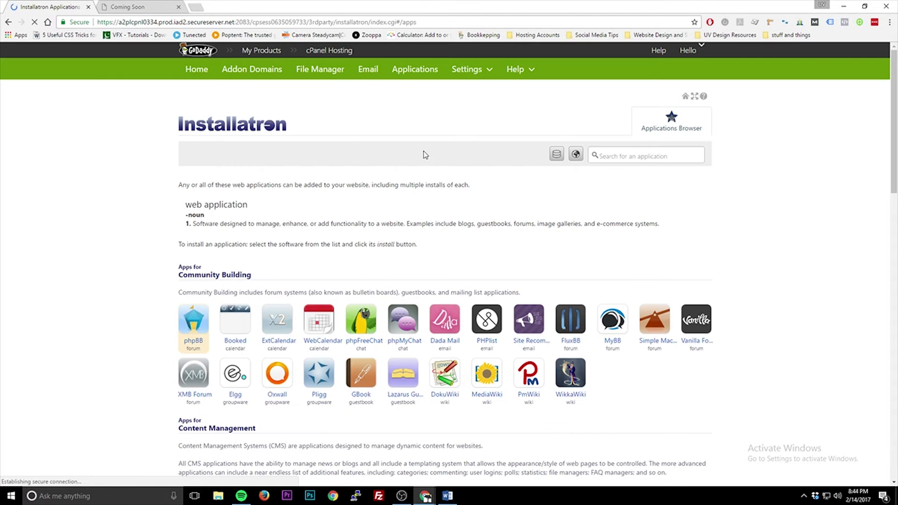
{"action": "scroll", "coordinate": [407, 187], "scroll_direction": "down", "scroll_amount": 5}
{"action": "left_click", "coordinate": [186, 314]}
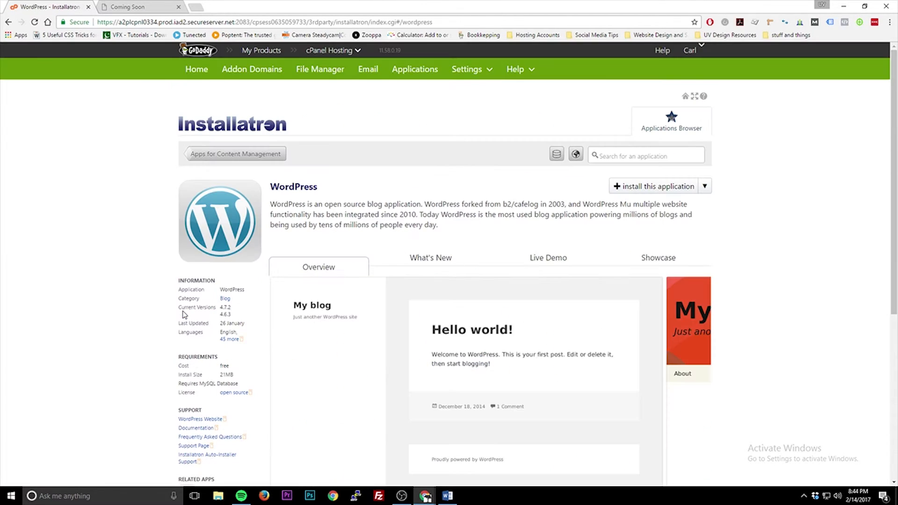
{"action": "left_click", "coordinate": [705, 186]}
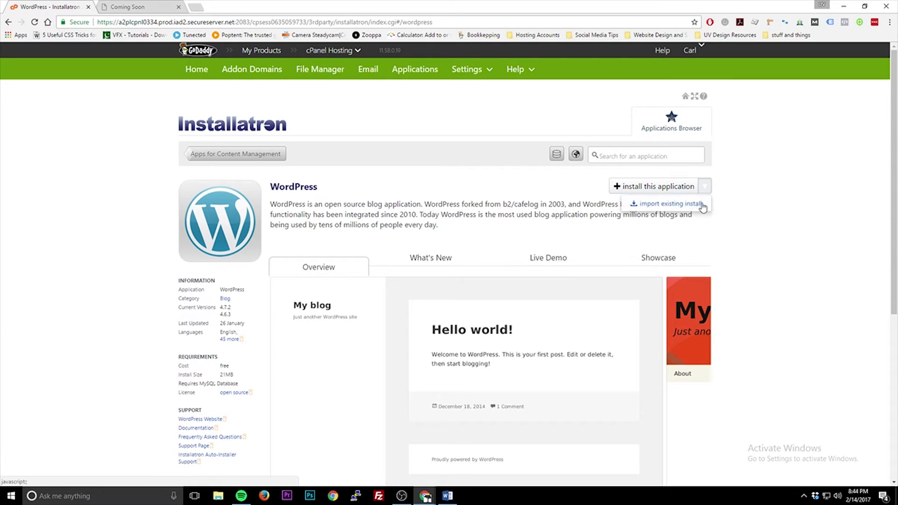
{"action": "left_click", "coordinate": [693, 208]}
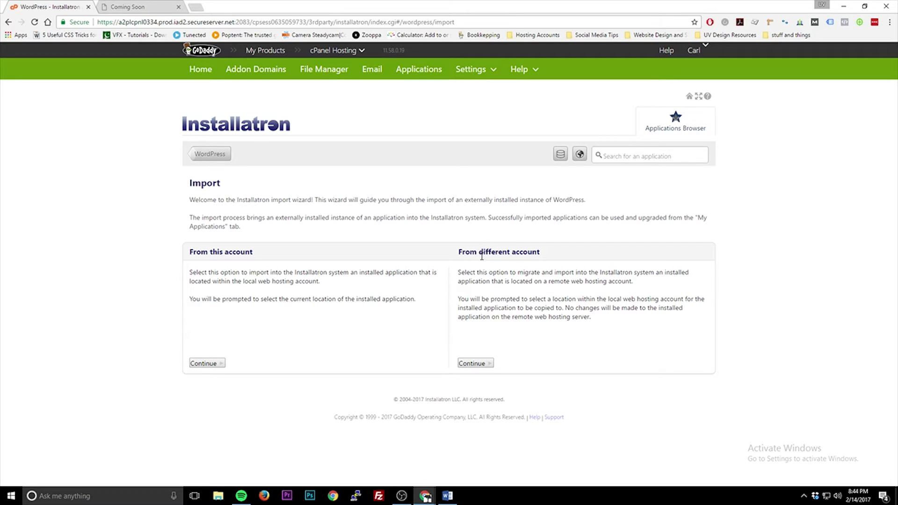
{"action": "left_click", "coordinate": [484, 364]}
{"action": "scroll", "coordinate": [463, 341], "scroll_direction": "down", "scroll_amount": 3}
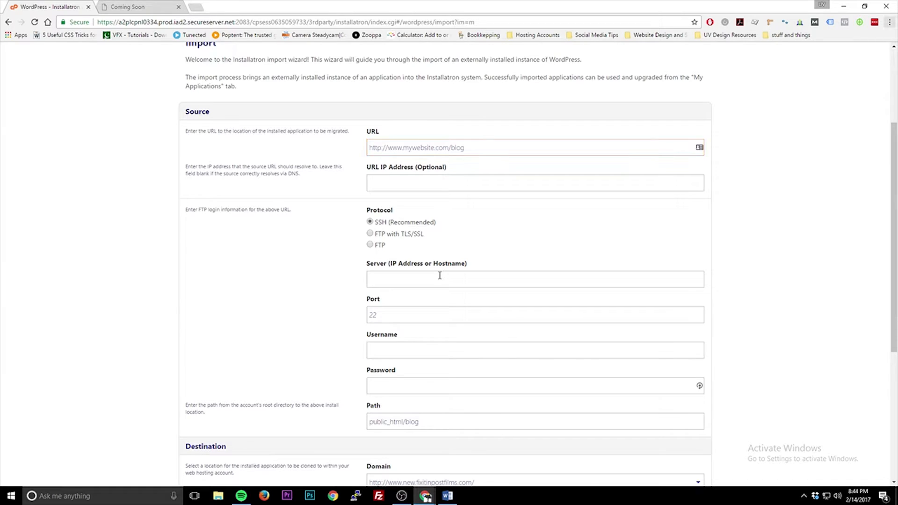
{"action": "key", "text": "alt+Tab"}
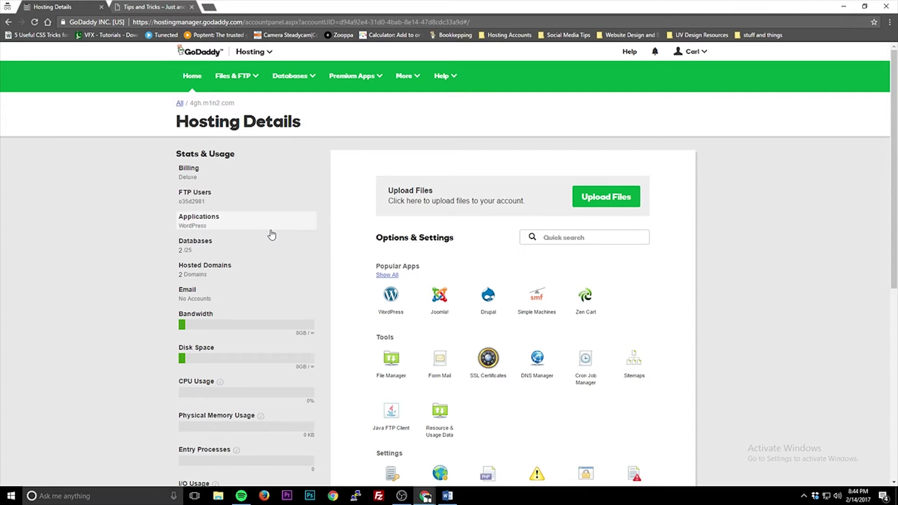
{"action": "left_click", "coordinate": [177, 8]}
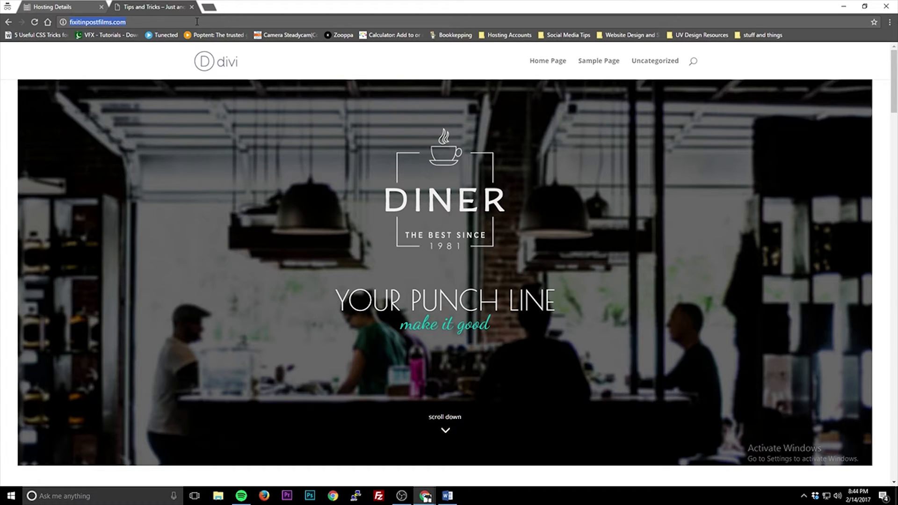
{"action": "key", "text": "alt+Tab"}
{"action": "triple_click", "coordinate": [461, 148]}
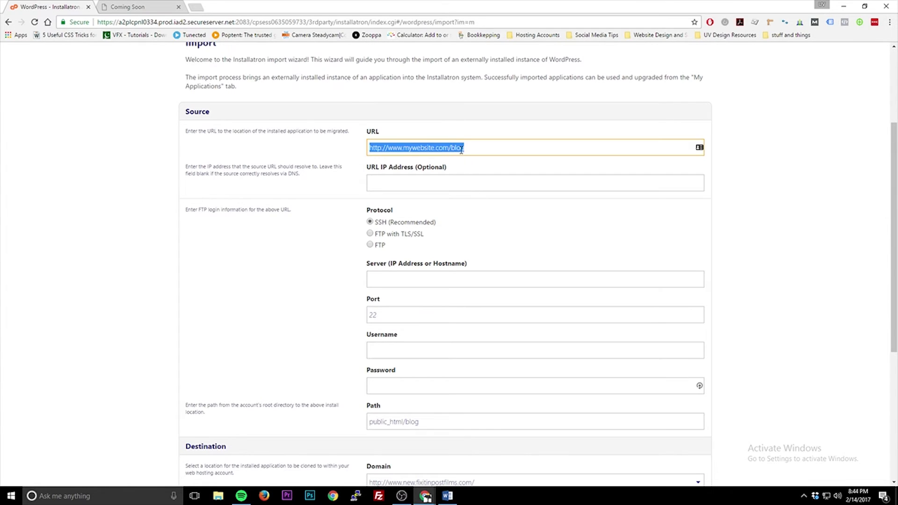
{"action": "type", "text": "http://fixitinpostfilms.com/"}
{"action": "left_click", "coordinate": [464, 180]}
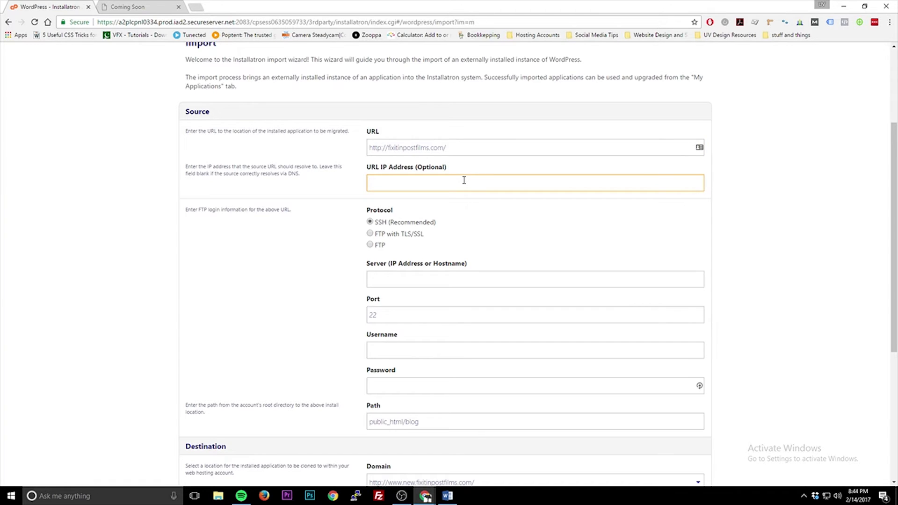
Step: Set the source protocol to FTP and enter the old hosting account's IP address, 118.139.174.1, as the server
{"action": "left_click", "coordinate": [370, 246]}
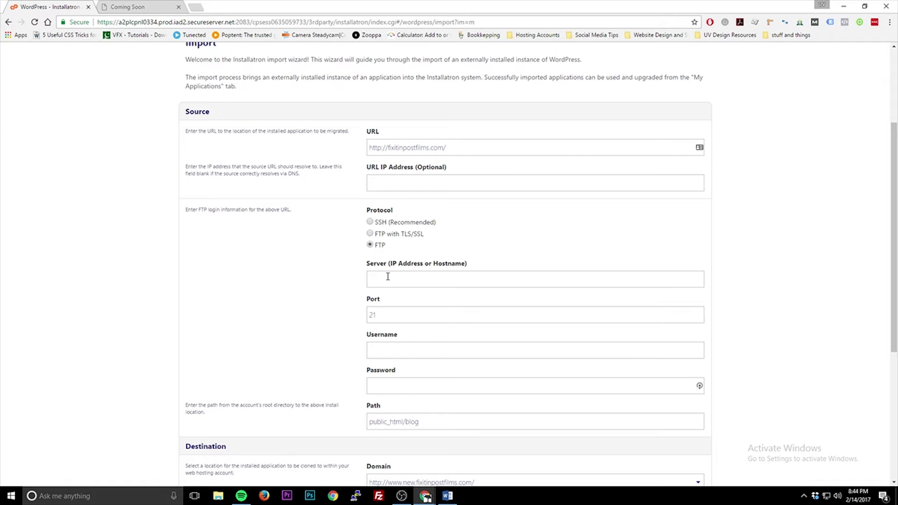
{"action": "key", "text": "alt+Tab"}
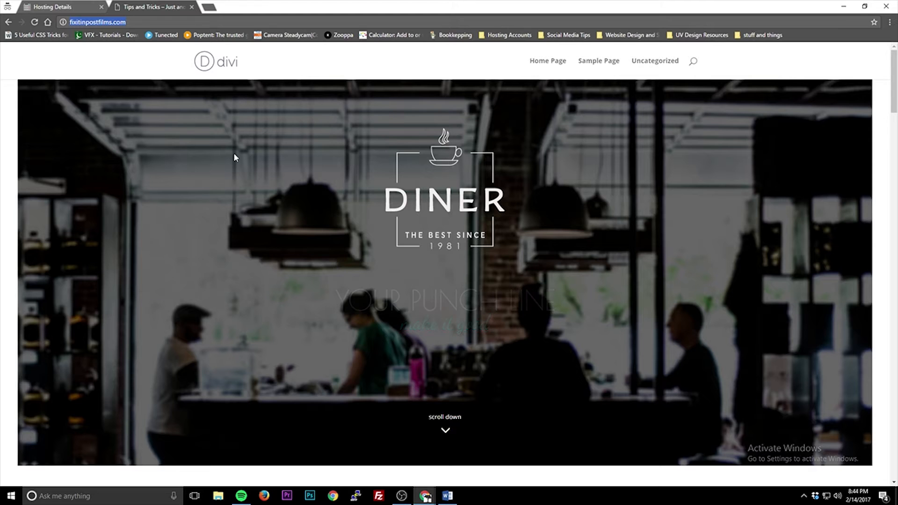
{"action": "left_click", "coordinate": [48, 4]}
{"action": "scroll", "coordinate": [201, 248], "scroll_direction": "down", "scroll_amount": 4}
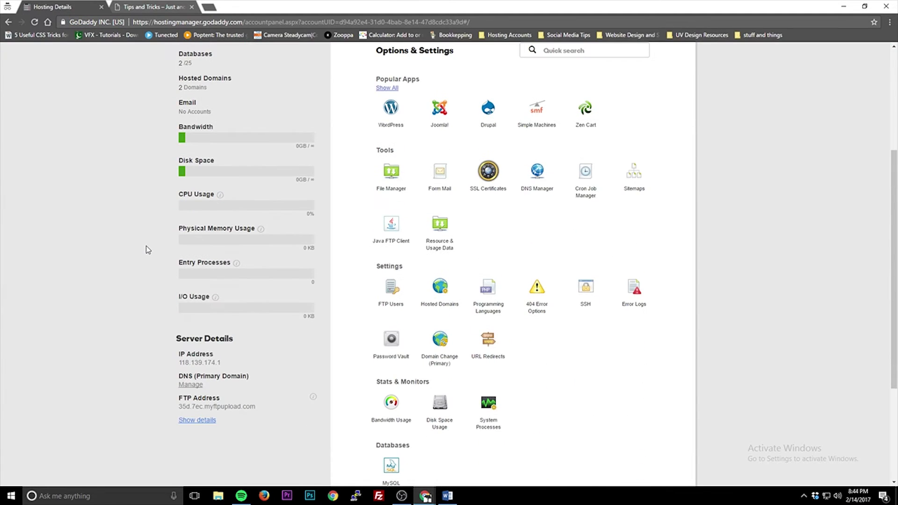
{"action": "double_click", "coordinate": [203, 364]}
{"action": "key", "text": "ctrl+c"}
{"action": "key", "text": "alt+Tab"}
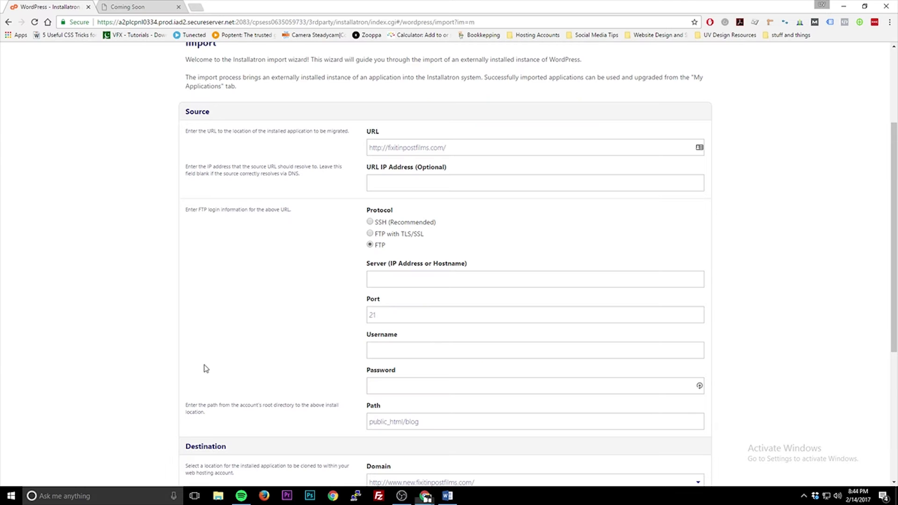
{"action": "left_click", "coordinate": [403, 279]}
{"action": "key", "text": "ctrl+v"}
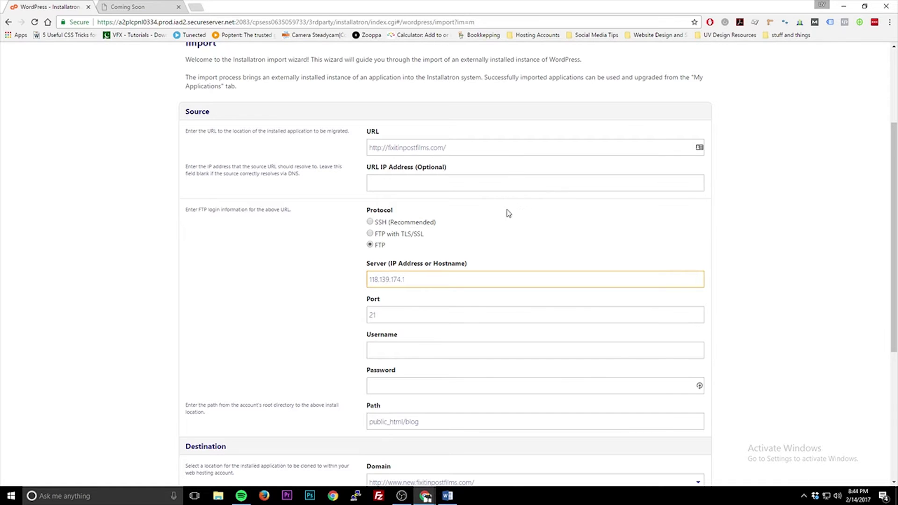
Step: Switch to the old GoDaddy hosting window and check the existing FTP users and the actions available for the tricks user
{"action": "key", "text": "alt+Tab"}
{"action": "scroll", "coordinate": [235, 108], "scroll_direction": "up", "scroll_amount": 4}
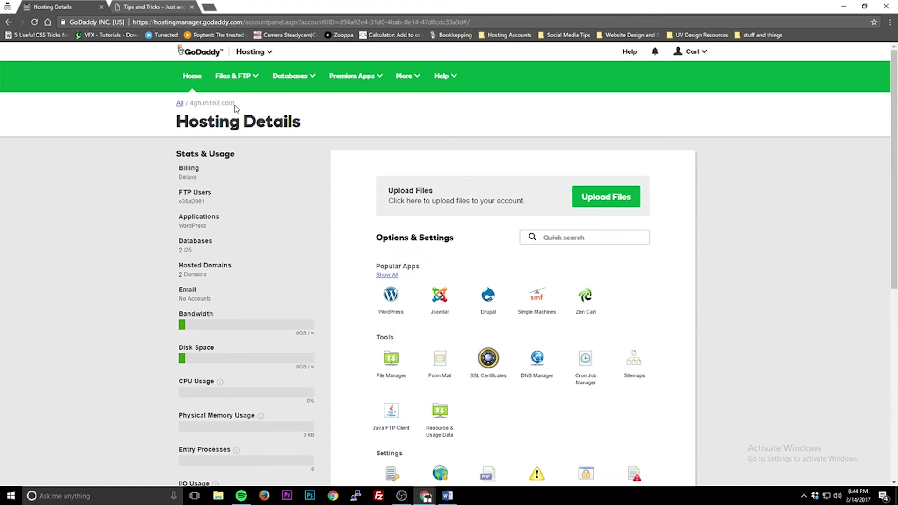
{"action": "left_click", "coordinate": [233, 75]}
{"action": "left_click", "coordinate": [235, 114]}
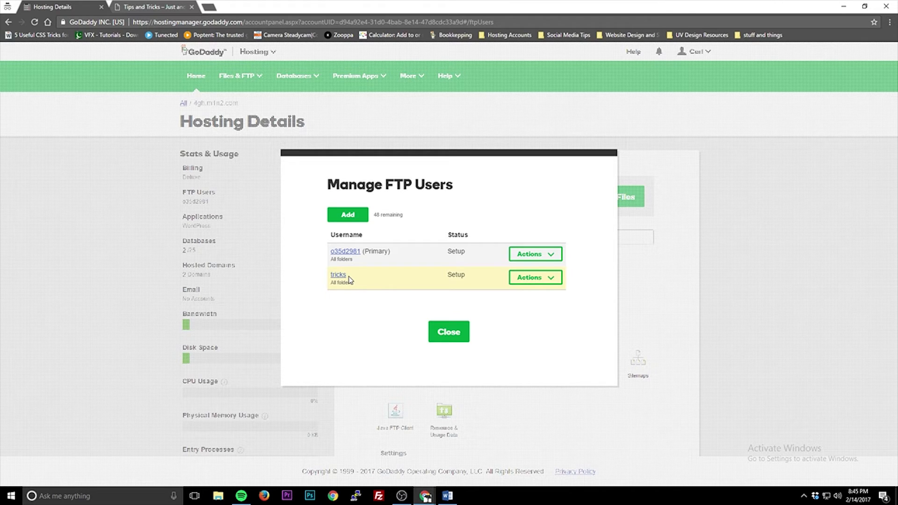
{"action": "left_click", "coordinate": [526, 282]}
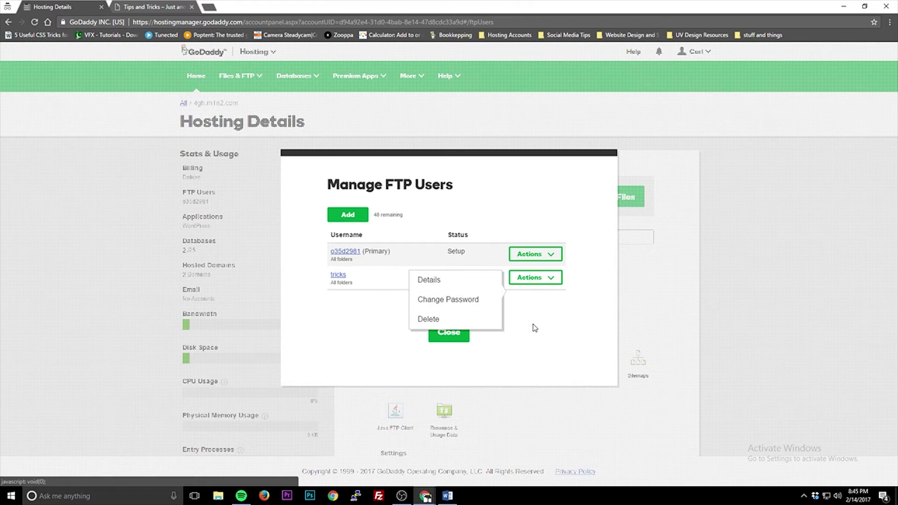
{"action": "left_click", "coordinate": [459, 340]}
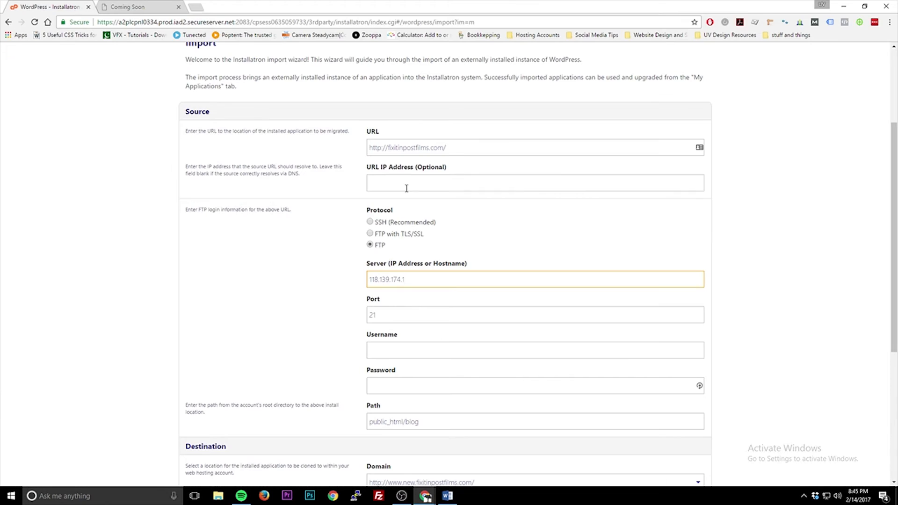
Step: Set the import's FTP username to tricks and enter the FTP password
{"action": "left_click", "coordinate": [426, 354]}
{"action": "key", "text": "ctrl+v"}
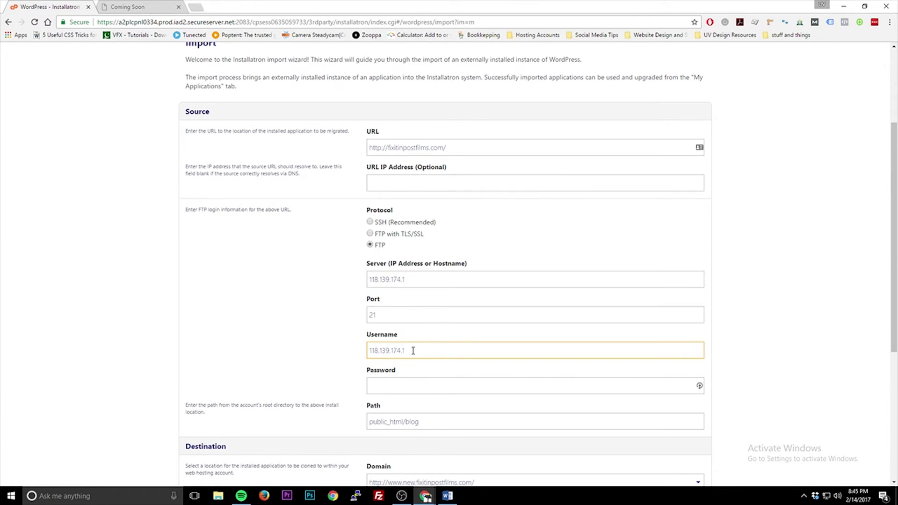
{"action": "key", "text": "ctrl+a"}
{"action": "key", "text": "BackSpace"}
{"action": "type", "text": "tricks"}
{"action": "key", "text": "Tab"}
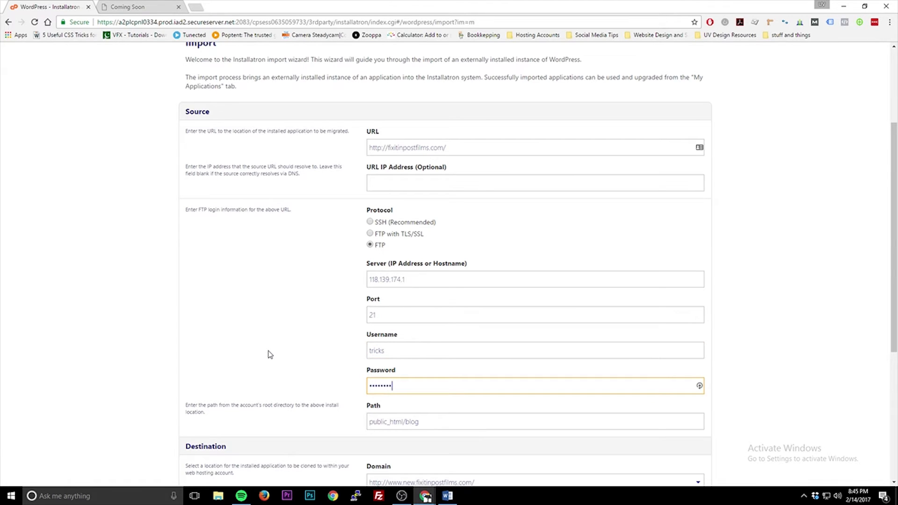
Step: Look up the site's folder in the old account's hosted domains and set the import's source path to /FIXITINPOSTFILMS.COM
{"action": "scroll", "coordinate": [271, 353], "scroll_direction": "down", "scroll_amount": 3}
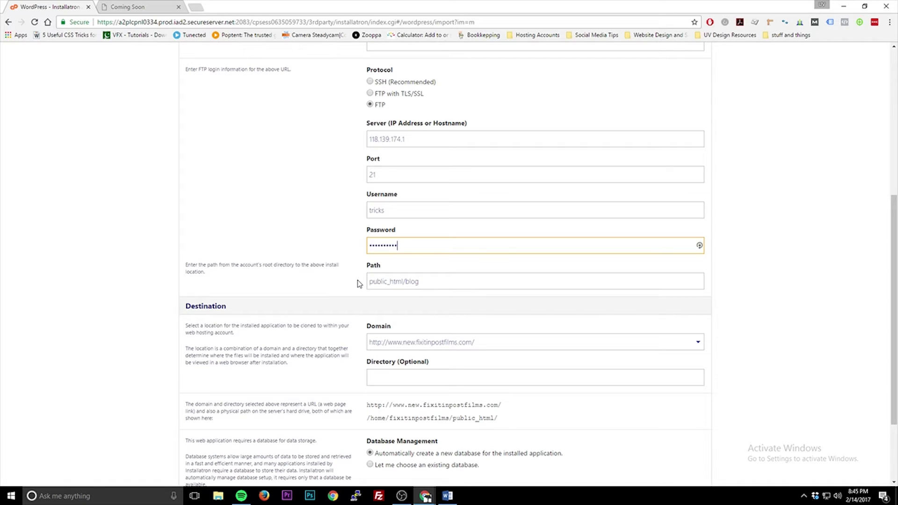
{"action": "key", "text": "alt+Tab"}
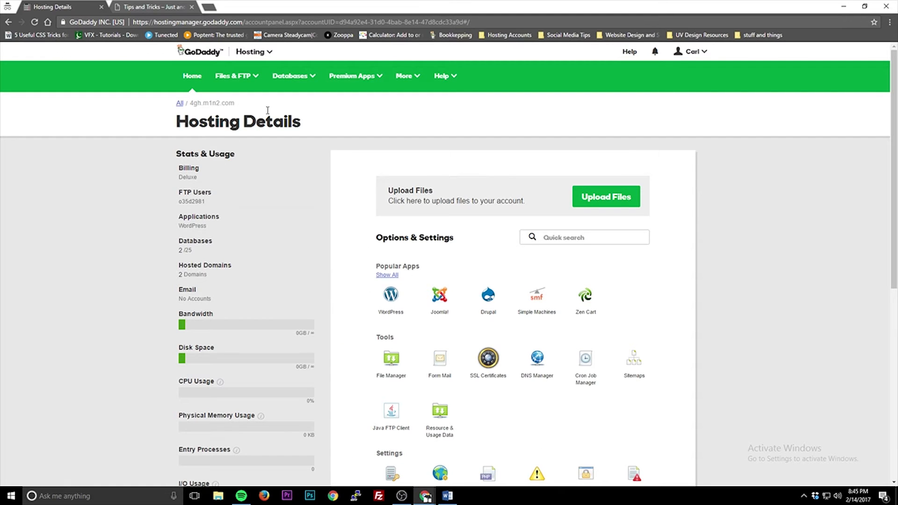
{"action": "left_click", "coordinate": [198, 271]}
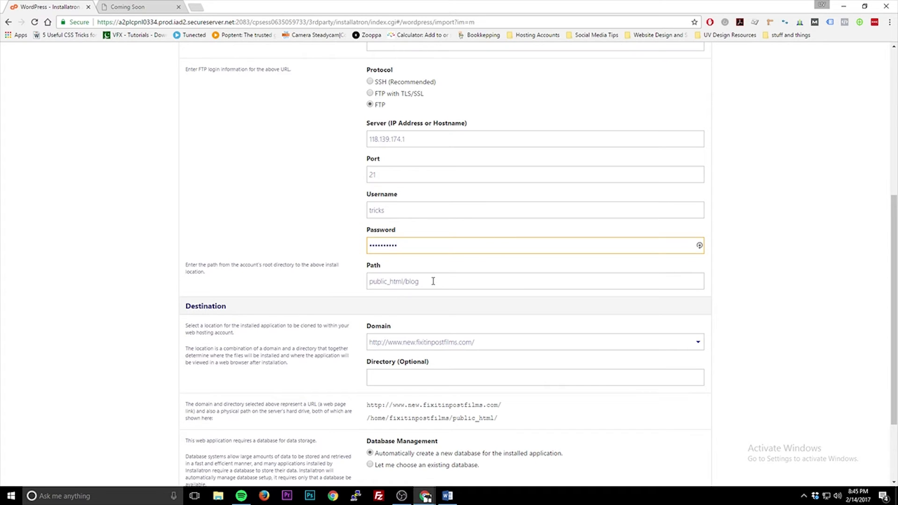
{"action": "key", "text": "Tab"}
{"action": "type", "text": "/"}
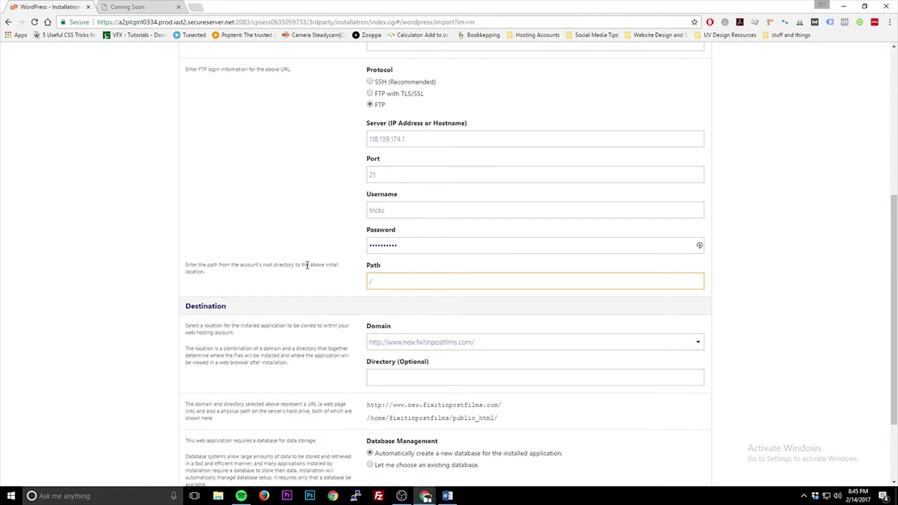
{"action": "type", "text": "FiXITINPOSTFILMS>COM"}
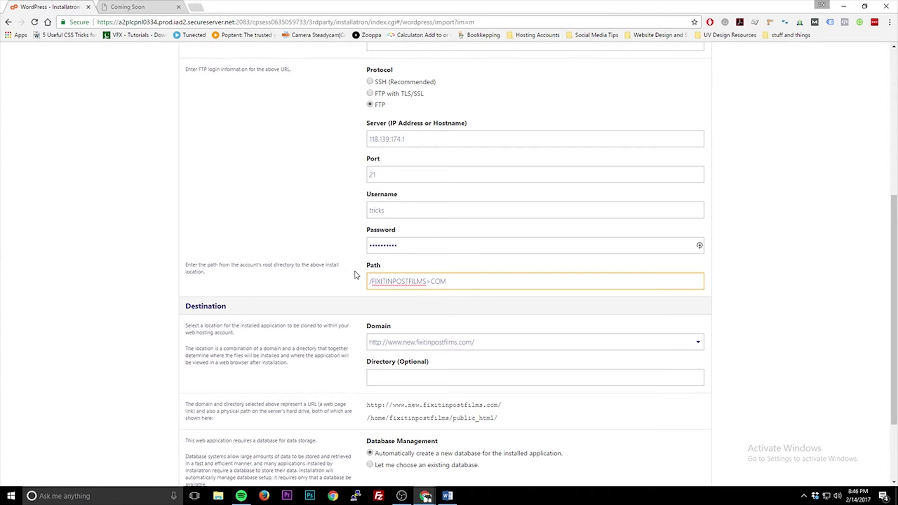
{"action": "left_click", "coordinate": [434, 282]}
{"action": "key", "text": "BackSpace"}
{"action": "type", "text": "."}
{"action": "scroll", "coordinate": [431, 299], "scroll_direction": "down", "scroll_amount": 3}
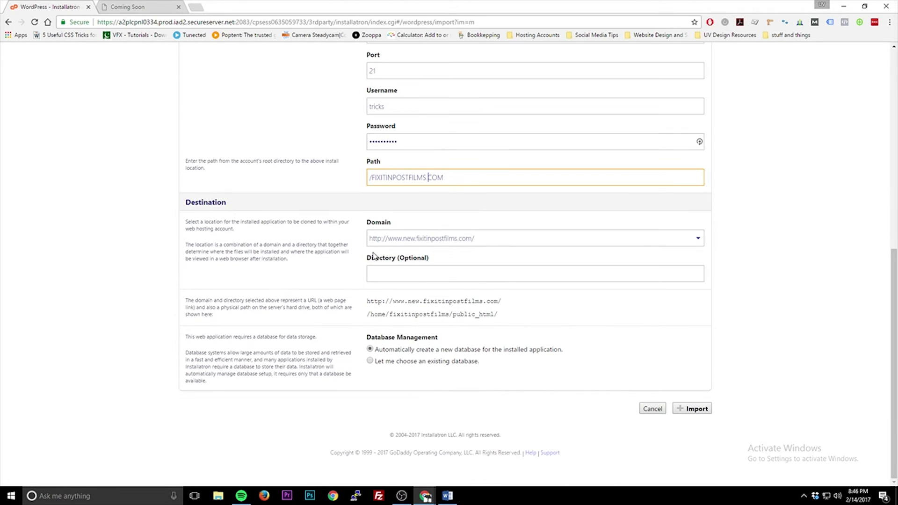
{"action": "left_click", "coordinate": [394, 242]}
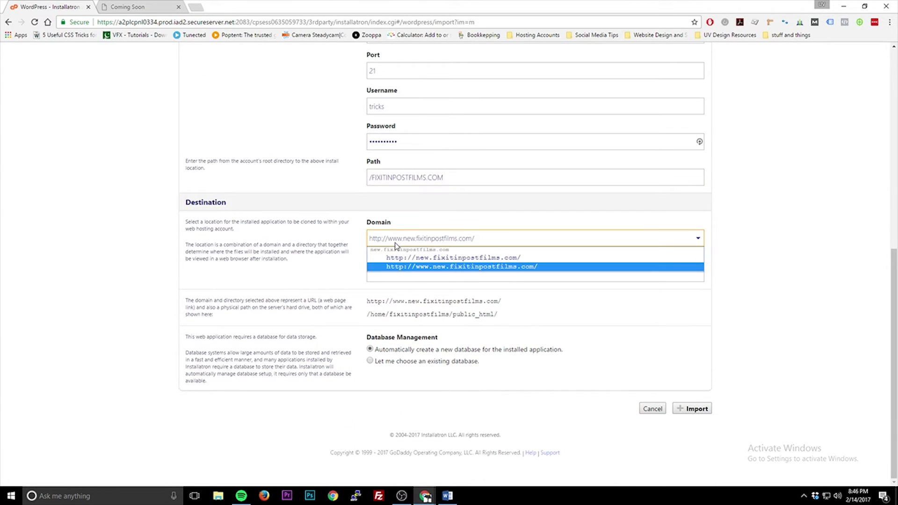
{"action": "left_click", "coordinate": [439, 258]}
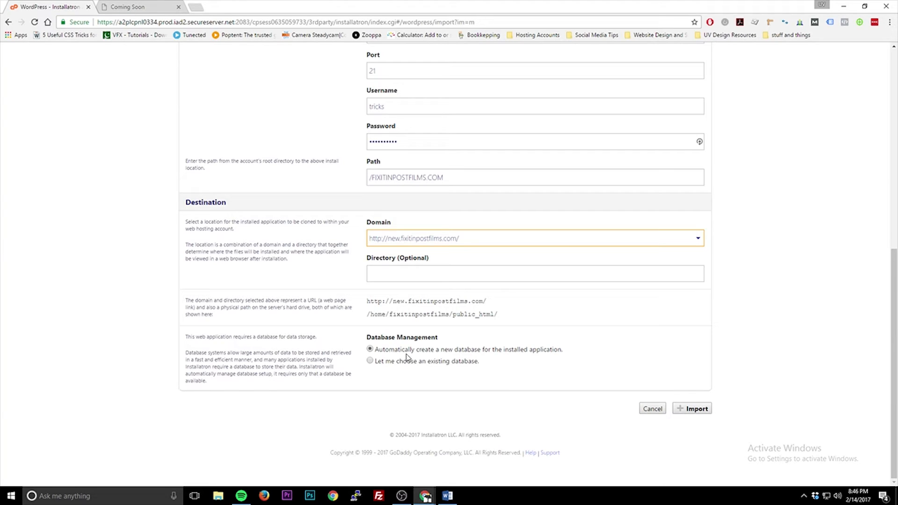
{"action": "left_click", "coordinate": [695, 413]}
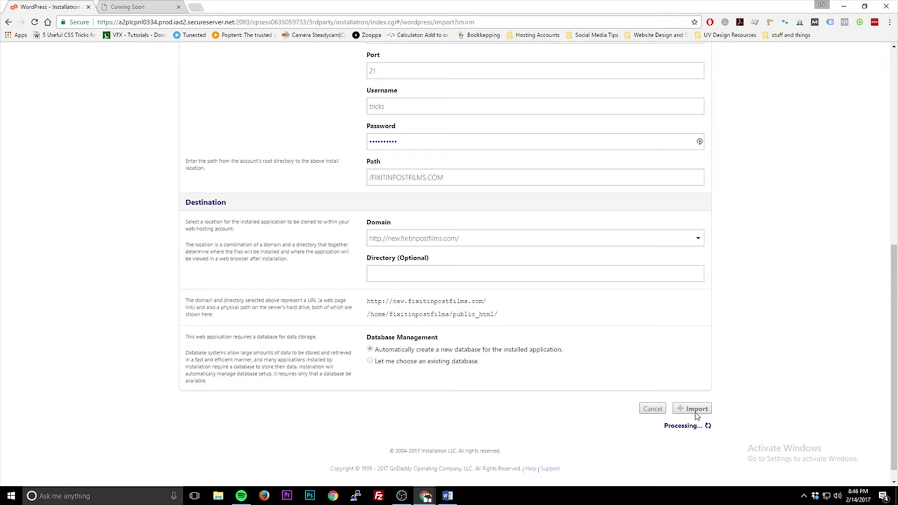
{"action": "scroll", "coordinate": [703, 387], "scroll_direction": "up", "scroll_amount": 9}
{"action": "scroll", "coordinate": [437, 338], "scroll_direction": "down", "scroll_amount": 3}
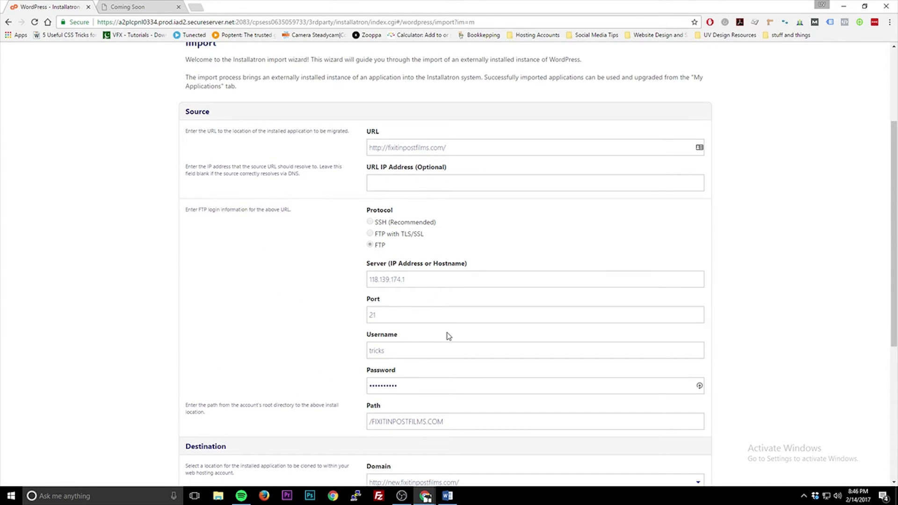
{"action": "scroll", "coordinate": [448, 335], "scroll_direction": "down", "scroll_amount": 3}
{"action": "scroll", "coordinate": [448, 336], "scroll_direction": "up", "scroll_amount": 2}
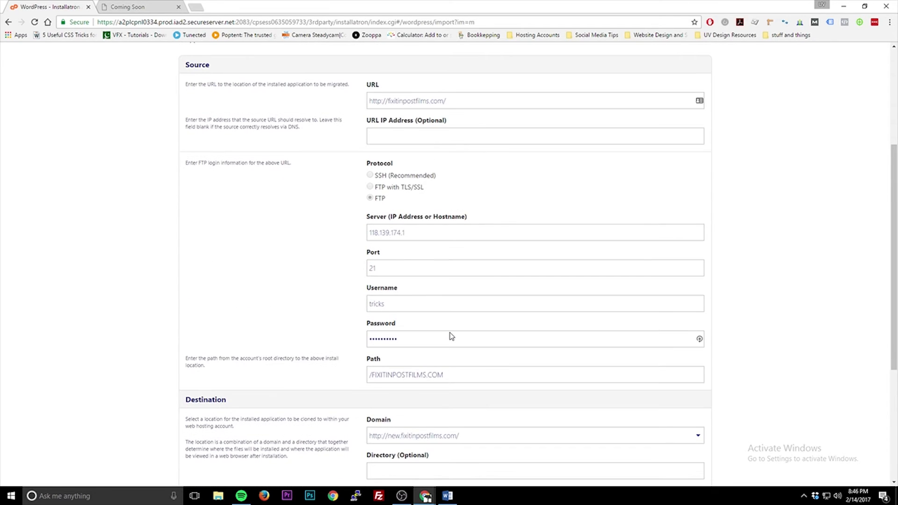
{"action": "scroll", "coordinate": [456, 340], "scroll_direction": "down", "scroll_amount": 4}
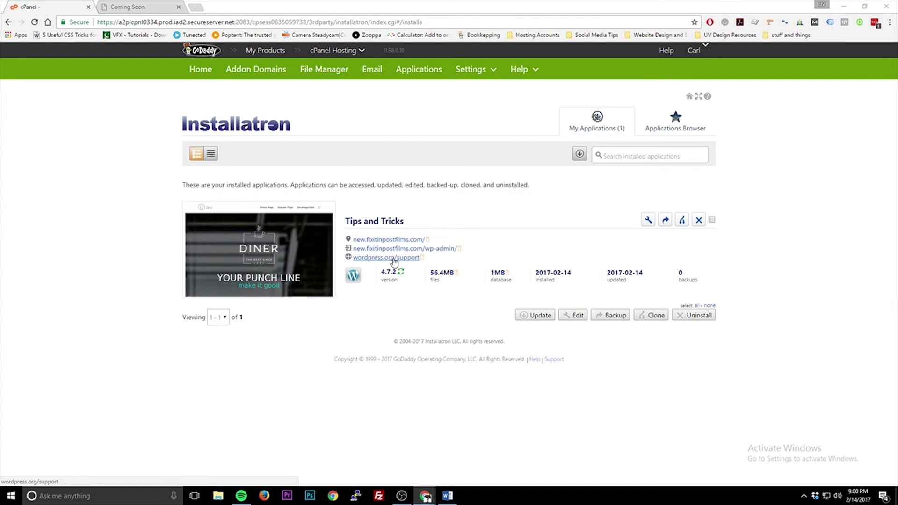
Step: Reload new.fixitinpostfilms.com in its browser tab and look through the imported home page
{"action": "left_click", "coordinate": [144, 6]}
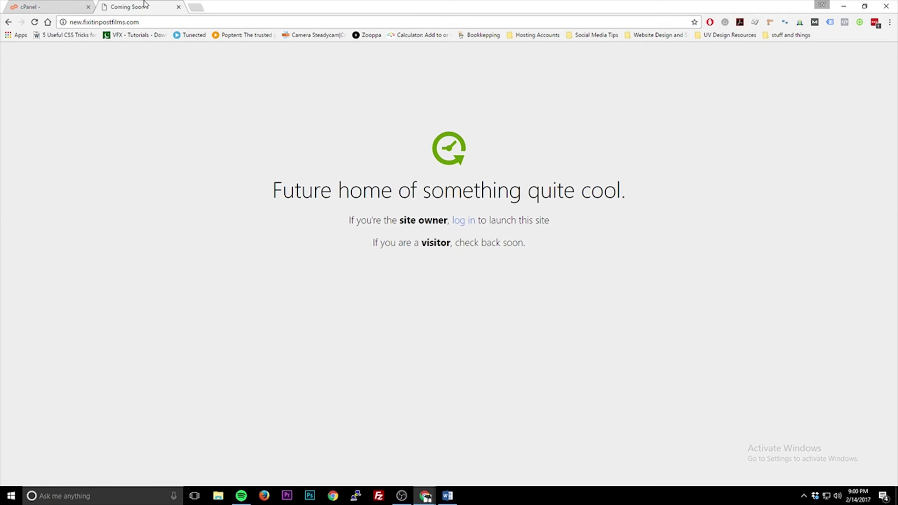
{"action": "key", "text": "F5"}
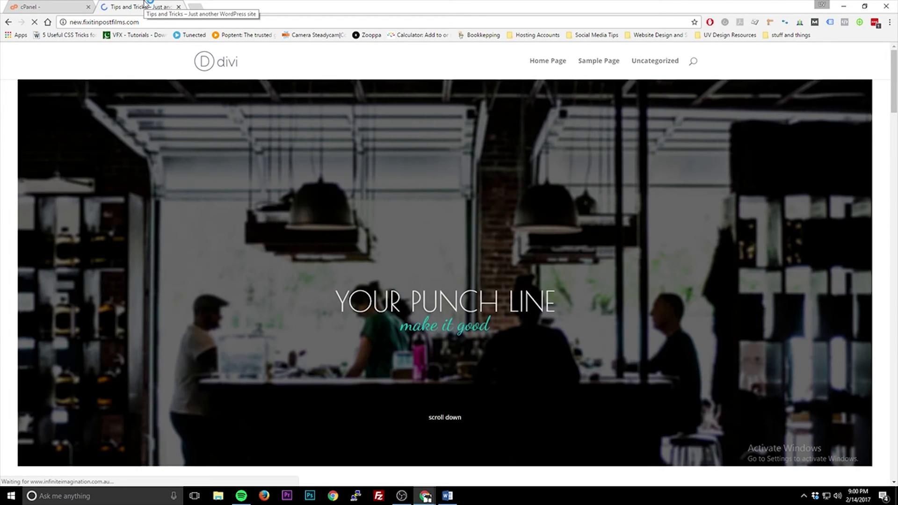
{"action": "scroll", "coordinate": [287, 119], "scroll_direction": "down", "scroll_amount": 3}
{"action": "scroll", "coordinate": [286, 119], "scroll_direction": "down", "scroll_amount": 15}
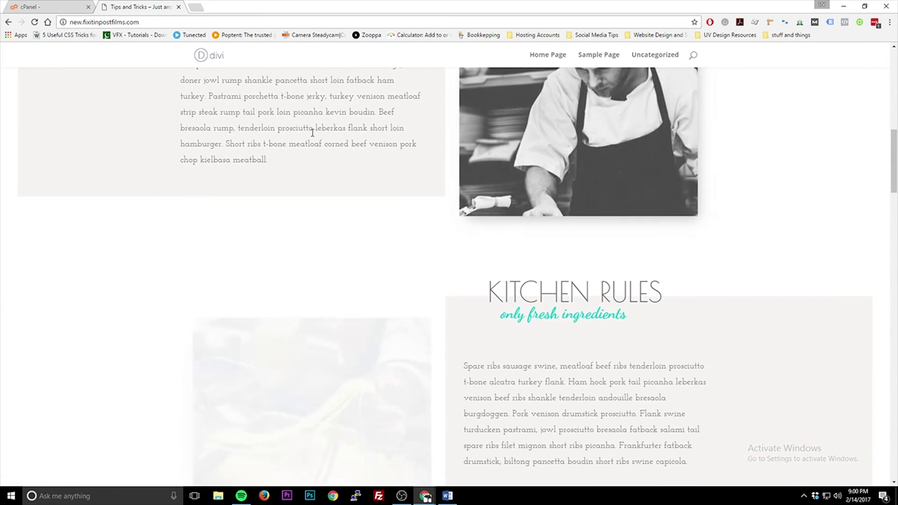
{"action": "scroll", "coordinate": [309, 136], "scroll_direction": "up", "scroll_amount": 18}
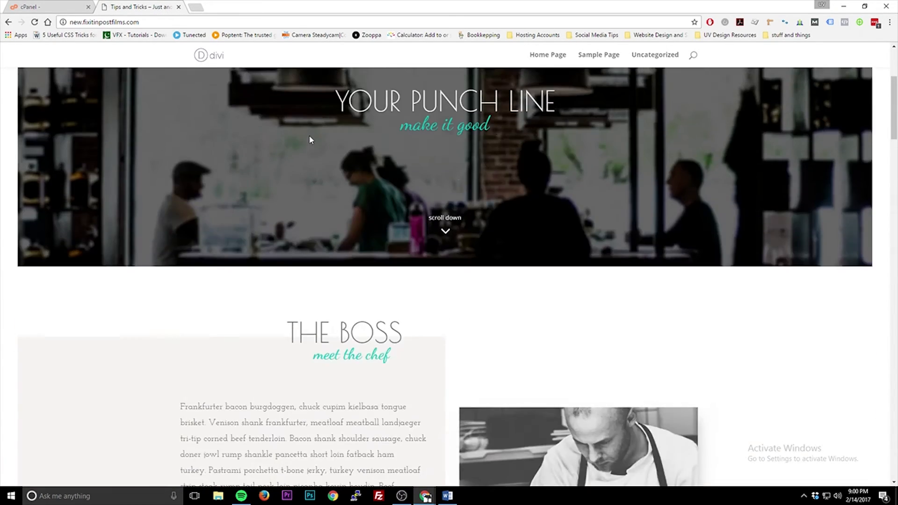
{"action": "scroll", "coordinate": [309, 139], "scroll_direction": "down", "scroll_amount": 10}
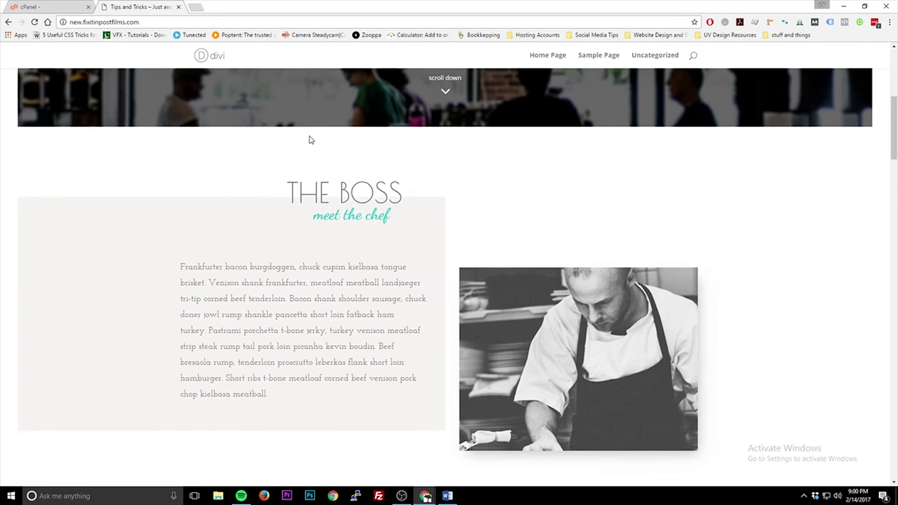
{"action": "scroll", "coordinate": [321, 140], "scroll_direction": "up", "scroll_amount": 8}
Step: Check the imported site's Sample Page and Uncategorized links, visit WordPress.org, and return to the site's home page
{"action": "left_click", "coordinate": [604, 59]}
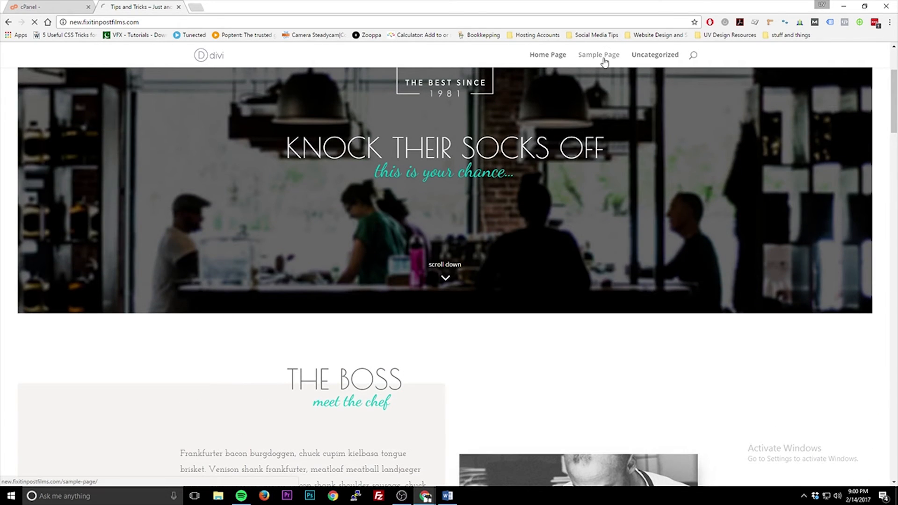
{"action": "left_click", "coordinate": [652, 69]}
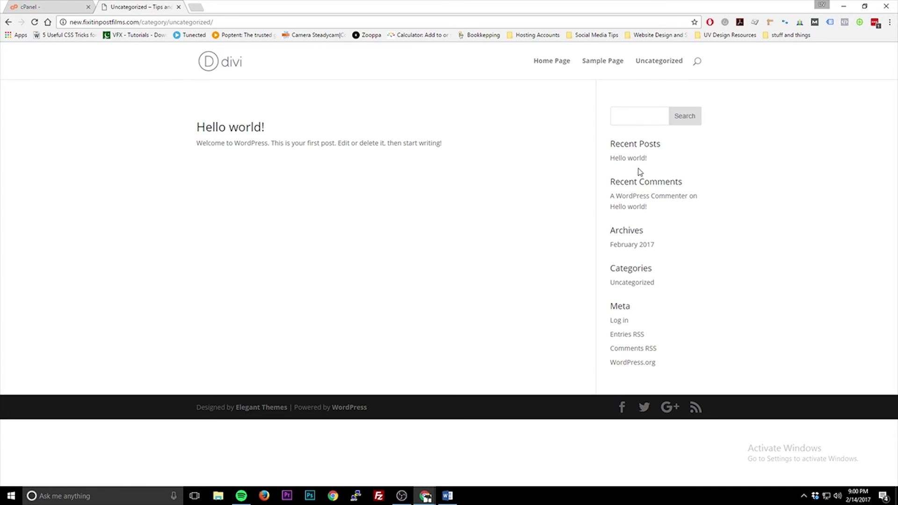
{"action": "left_click", "coordinate": [636, 201]}
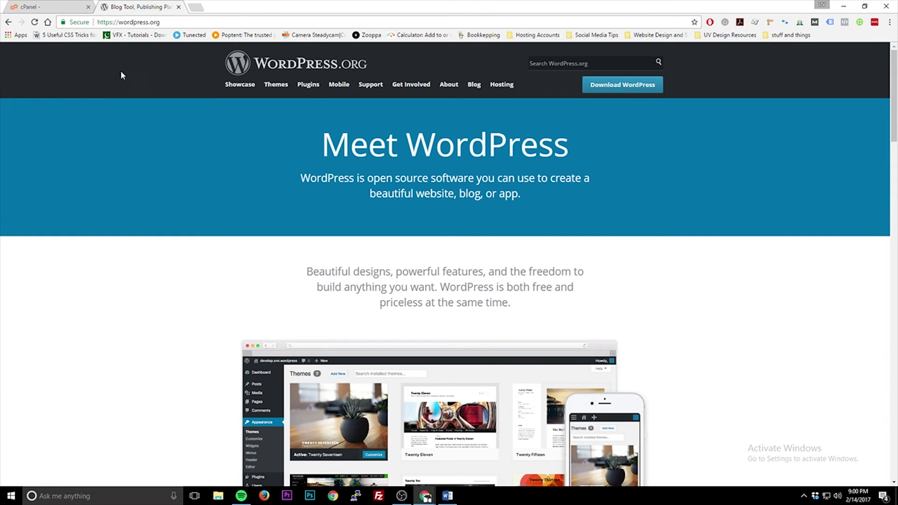
{"action": "left_click", "coordinate": [8, 22]}
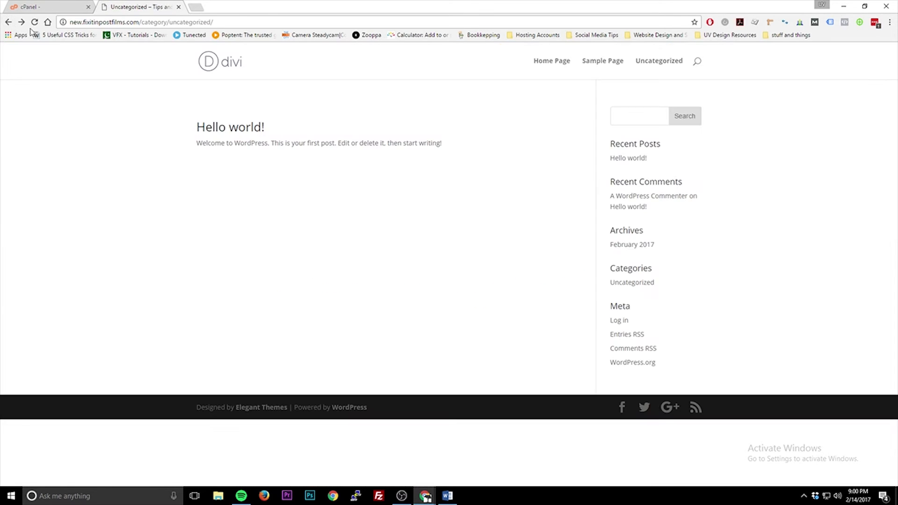
{"action": "left_click", "coordinate": [556, 68]}
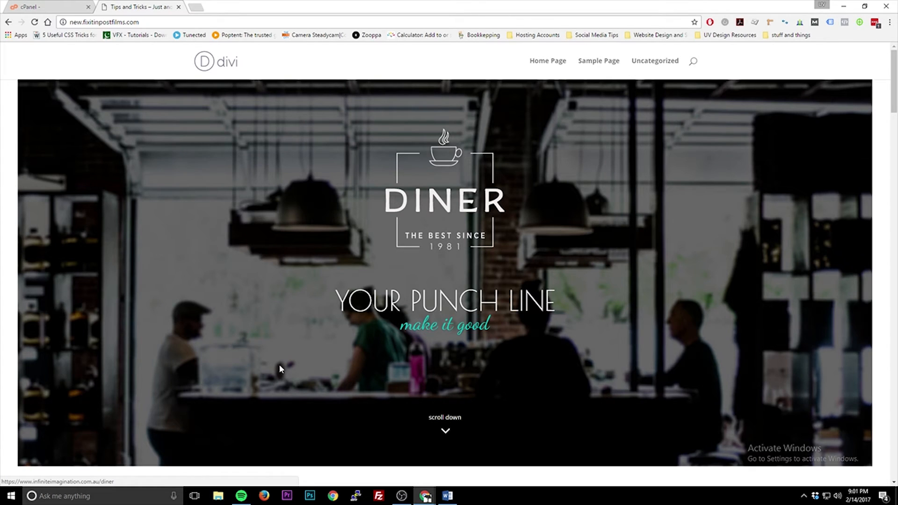
Step: Remove fixitinpostfilms.com from the hosted domains in the old GoDaddy hosting account
{"action": "left_click", "coordinate": [414, 491]}
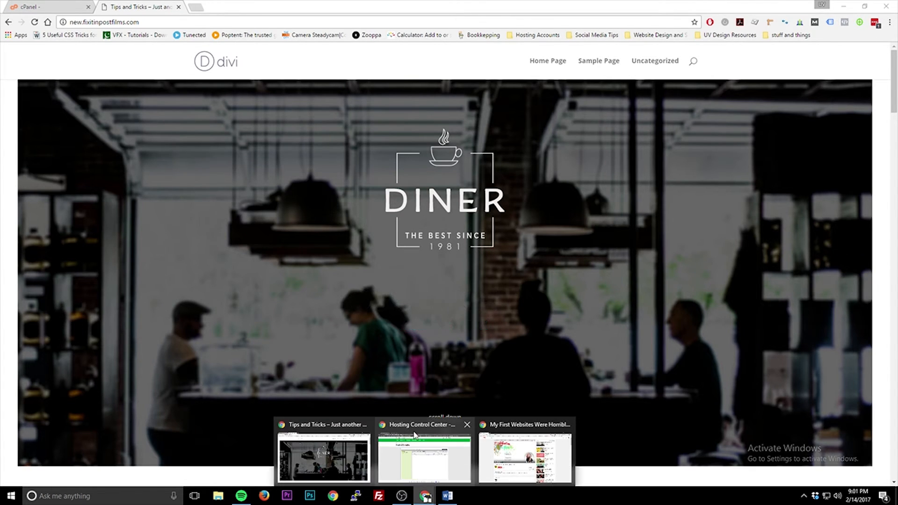
{"action": "left_click", "coordinate": [414, 434]}
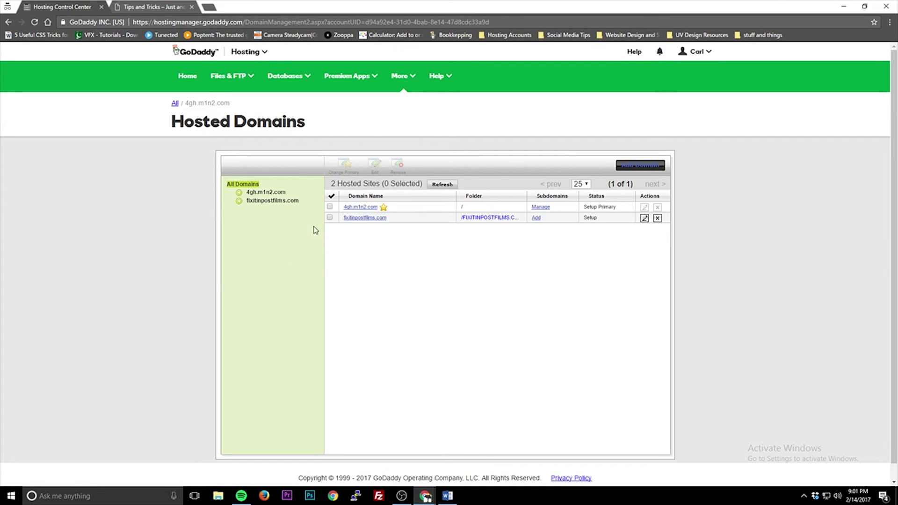
{"action": "left_click", "coordinate": [330, 217]}
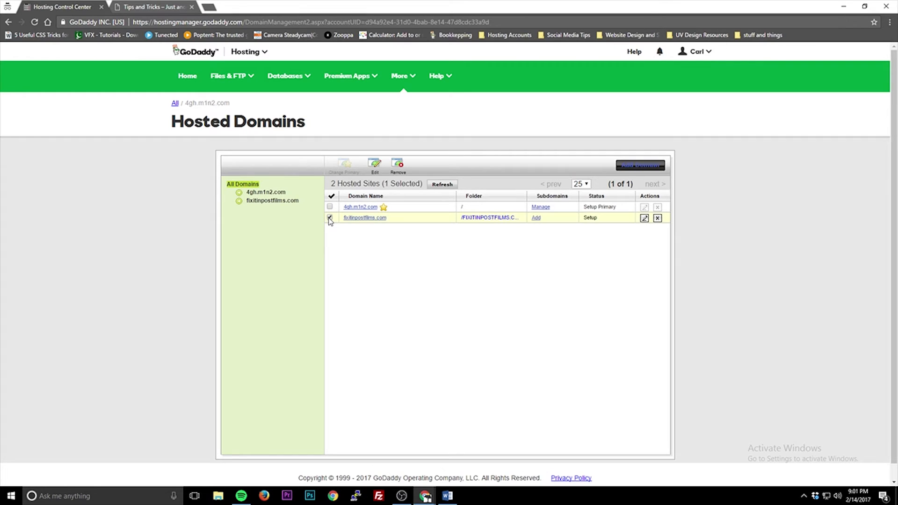
{"action": "left_click", "coordinate": [400, 164]}
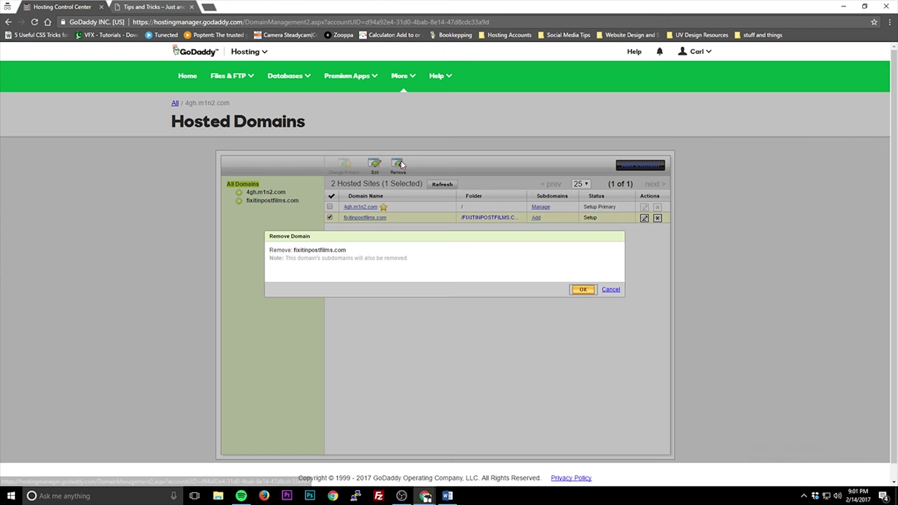
{"action": "left_click", "coordinate": [573, 293]}
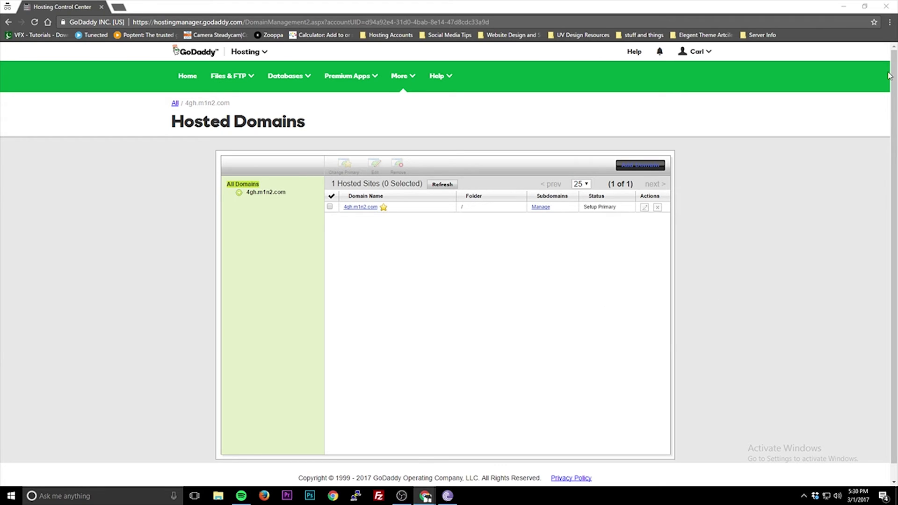
Step: Switch back to the new hosting account's cPanel and open its home page
{"action": "left_click_drag", "start_coordinate": [897, 51], "coordinate": [263, 0]}
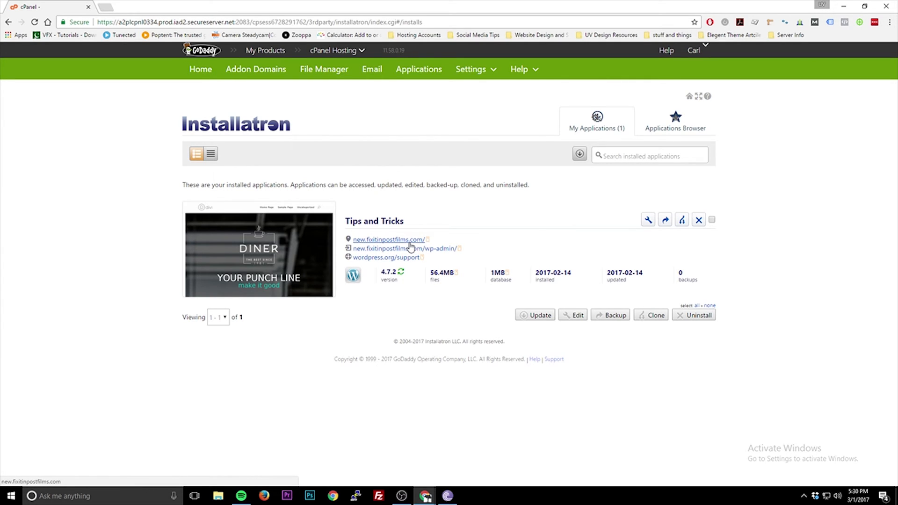
{"action": "left_click", "coordinate": [206, 76]}
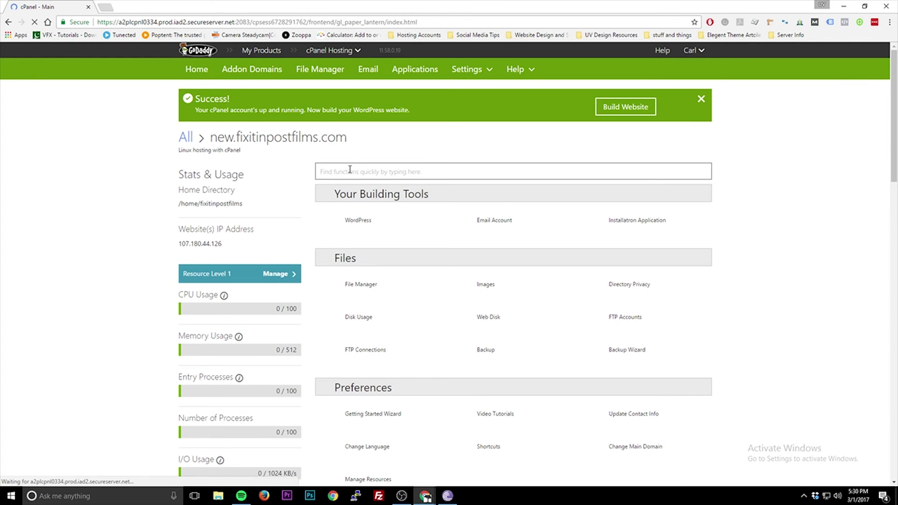
Step: Change the cPanel account's main domain to fixitinpostfilms.com, selecting it from the domains in the account
{"action": "left_click", "coordinate": [350, 171]}
{"action": "type", "text": "dom"}
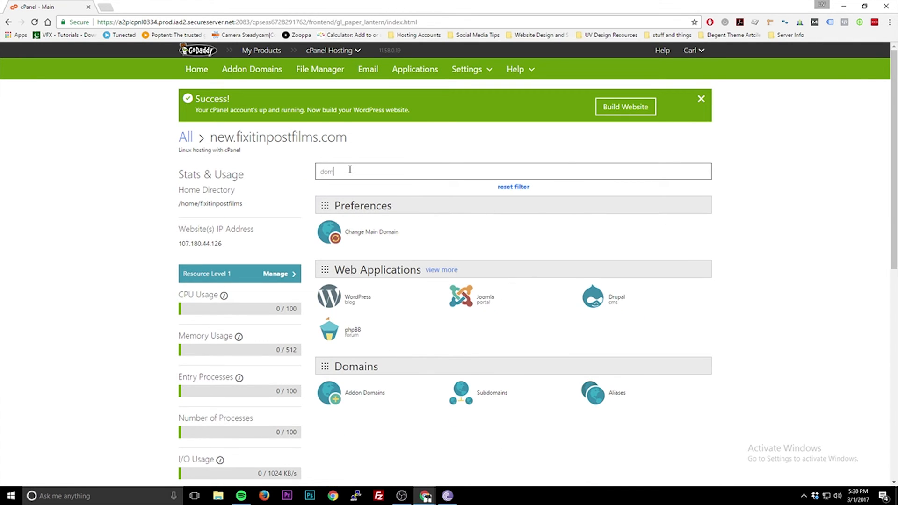
{"action": "left_click", "coordinate": [369, 236]}
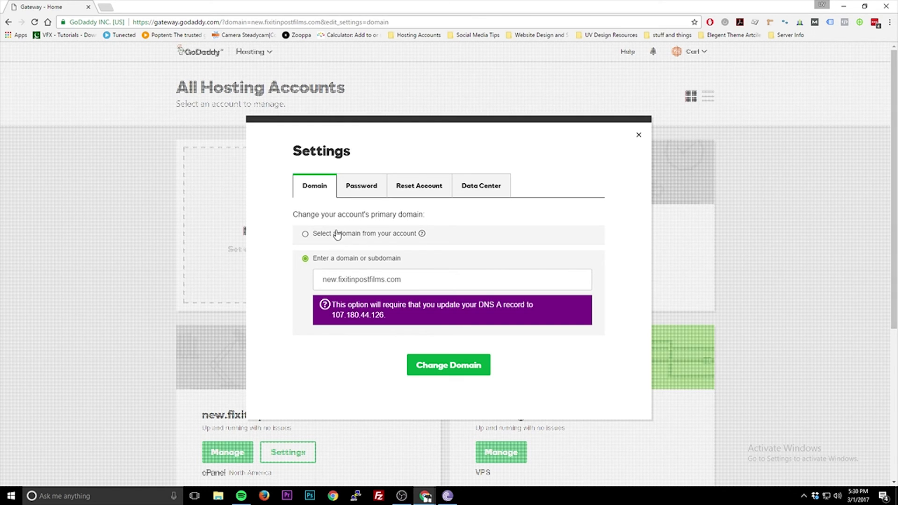
{"action": "left_click", "coordinate": [339, 234]}
{"action": "left_click", "coordinate": [353, 261]}
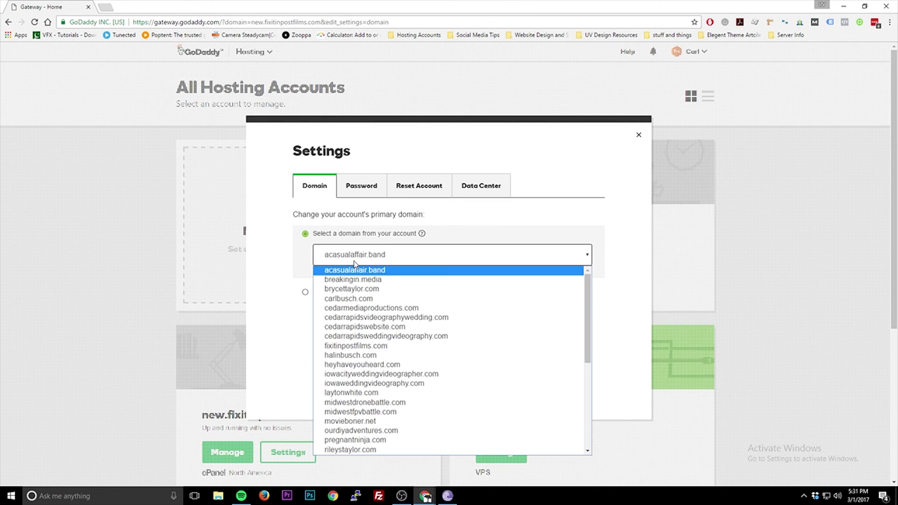
{"action": "left_click", "coordinate": [410, 346]}
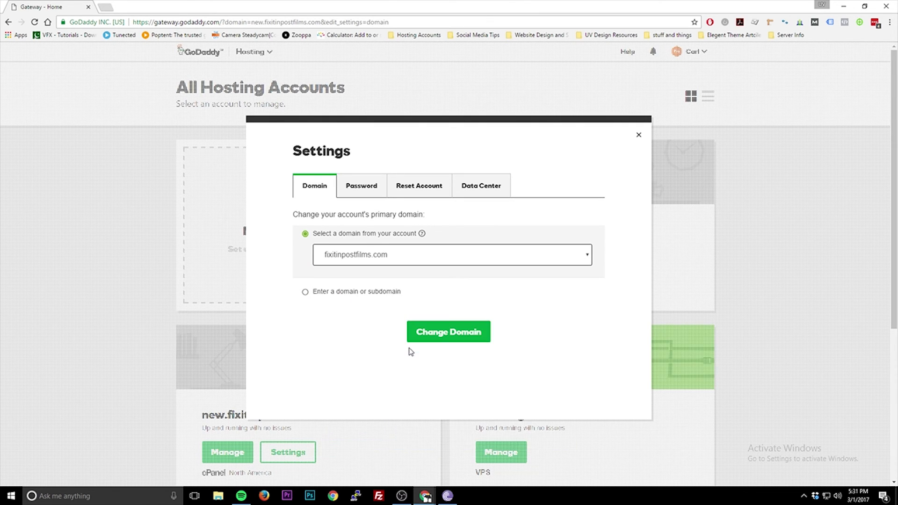
{"action": "left_click", "coordinate": [441, 337]}
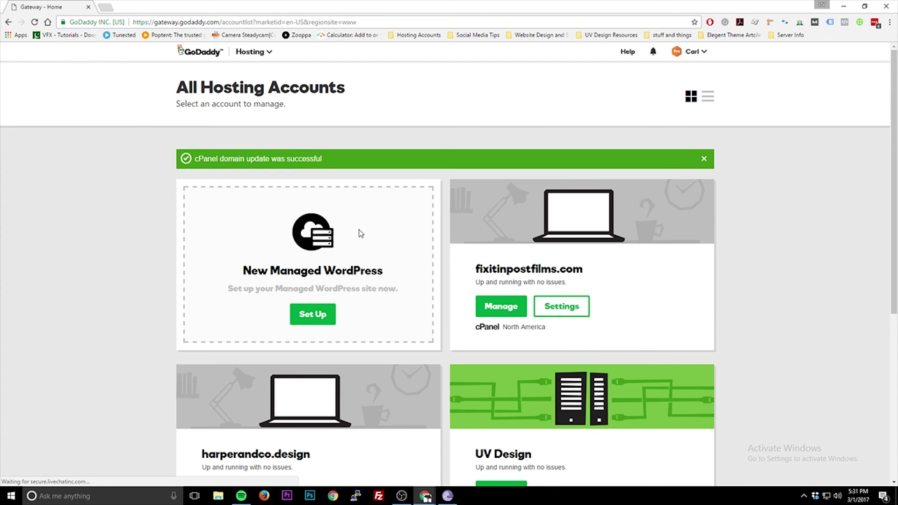
Step: Open the management page of the fixitinpostfilms.com cPanel account from the hosting list, with a spare browser tab alongside
{"action": "scroll", "coordinate": [359, 233], "scroll_direction": "down", "scroll_amount": 3}
{"action": "scroll", "coordinate": [358, 229], "scroll_direction": "up", "scroll_amount": 3}
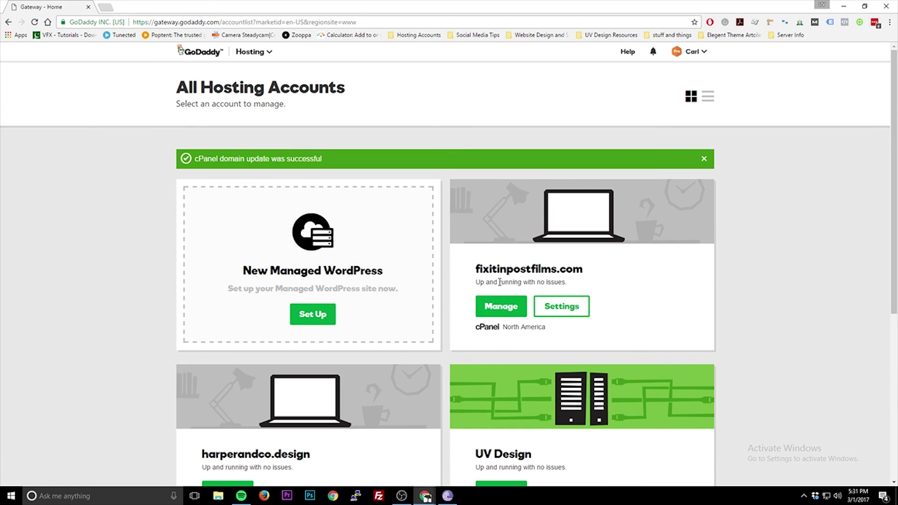
{"action": "left_click_drag", "start_coordinate": [476, 269], "coordinate": [591, 267]}
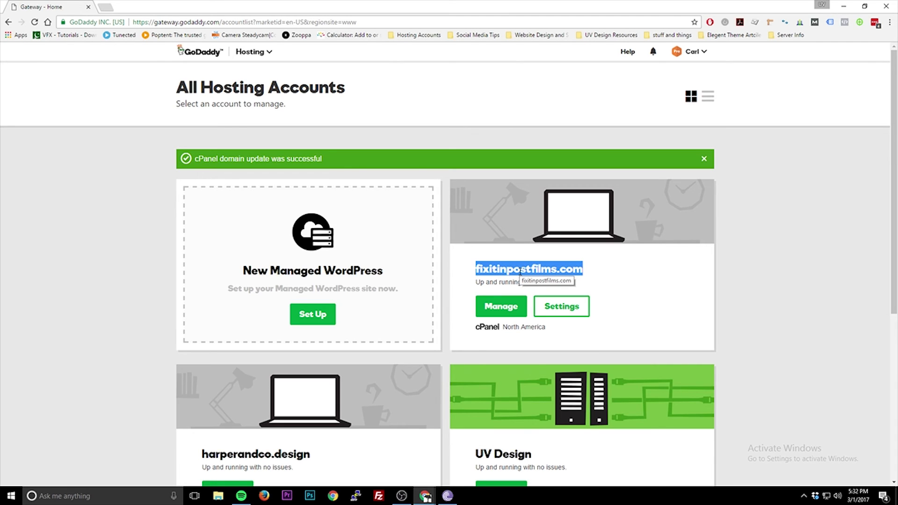
{"action": "left_click", "coordinate": [501, 306]}
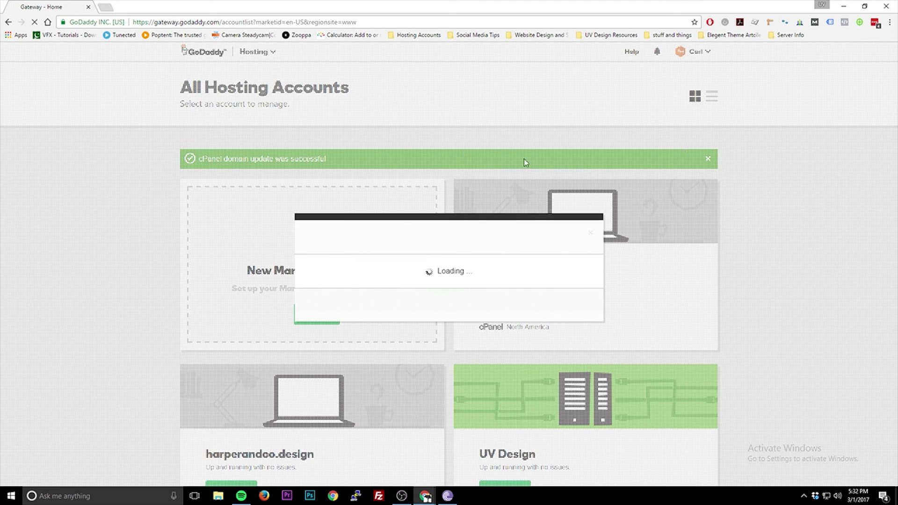
{"action": "left_click", "coordinate": [106, 9]}
{"action": "left_click", "coordinate": [74, 8]}
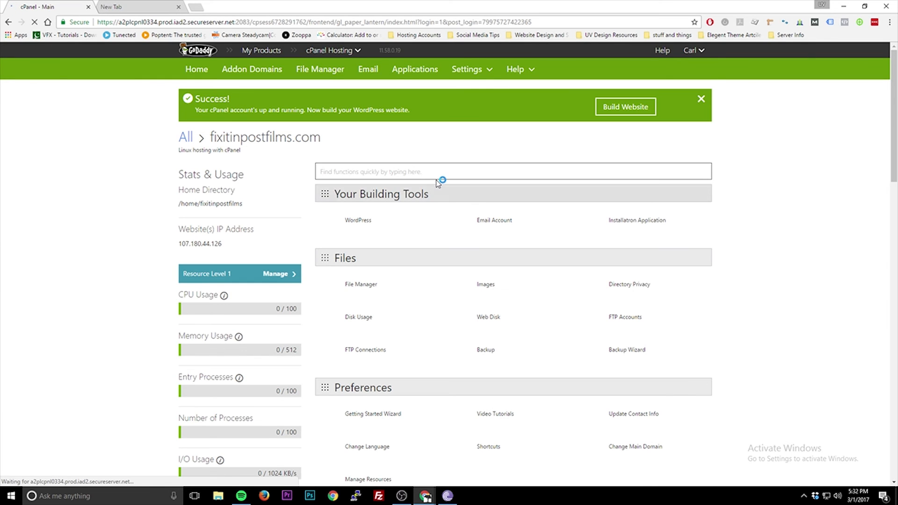
Step: Show the installed applications in Installatron and open the Tips and Tricks site at fixitinpostfilms.com
{"action": "left_click", "coordinate": [415, 73]}
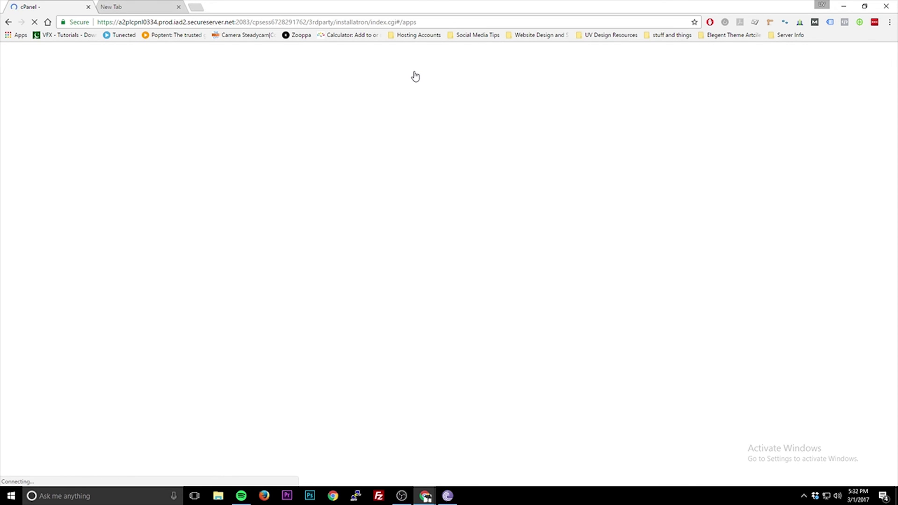
{"action": "left_click", "coordinate": [576, 133]}
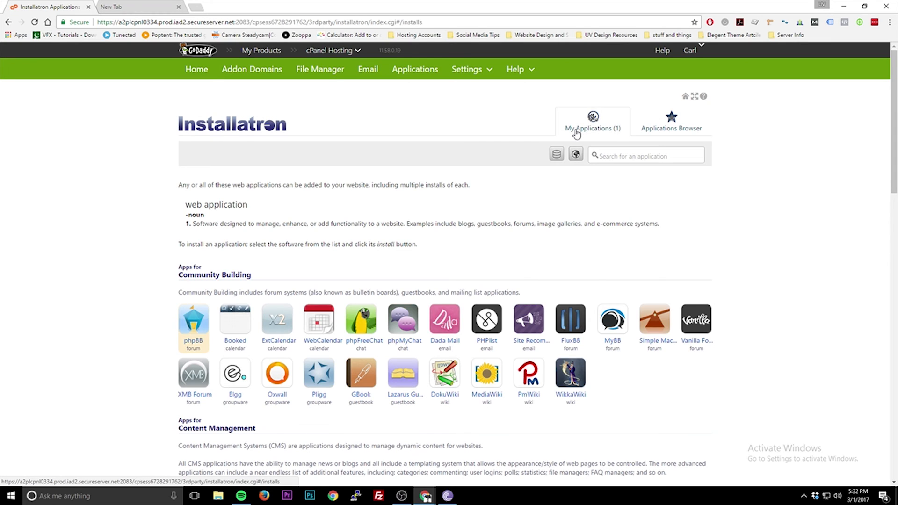
{"action": "left_click", "coordinate": [576, 133]}
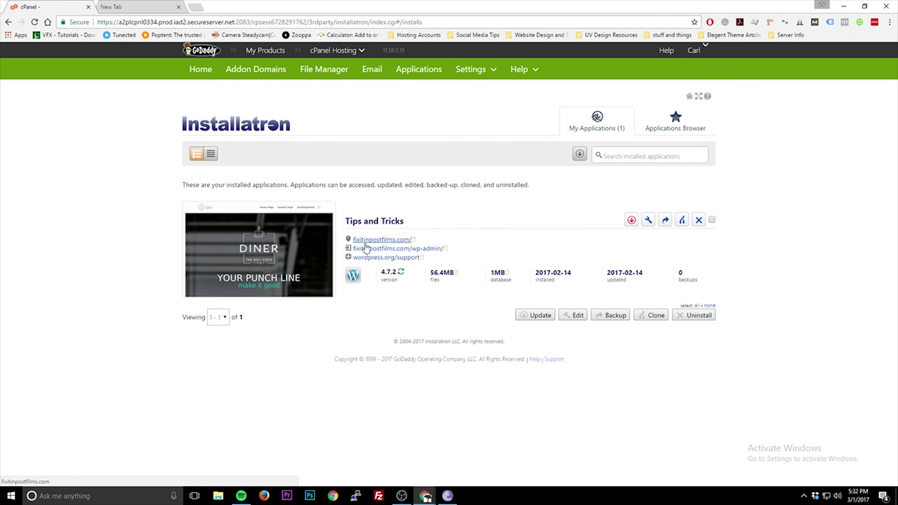
{"action": "left_click", "coordinate": [172, 7]}
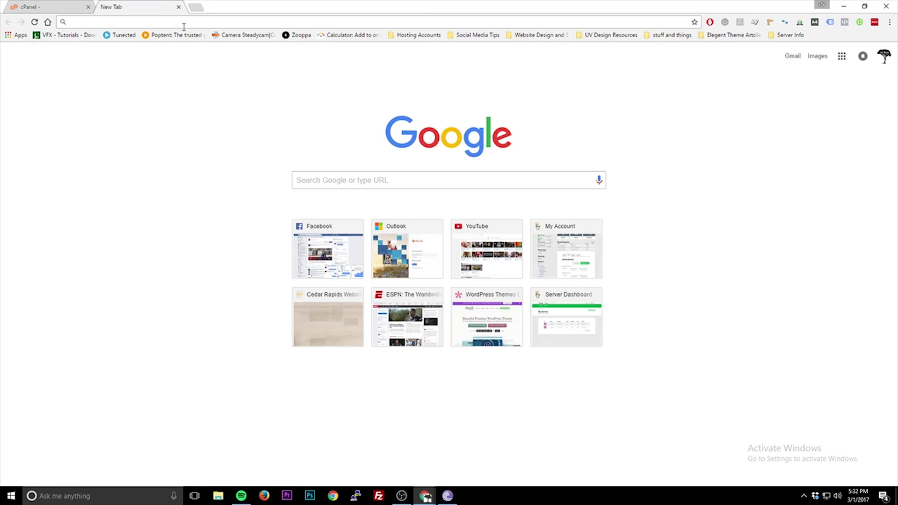
{"action": "left_click", "coordinate": [52, 6]}
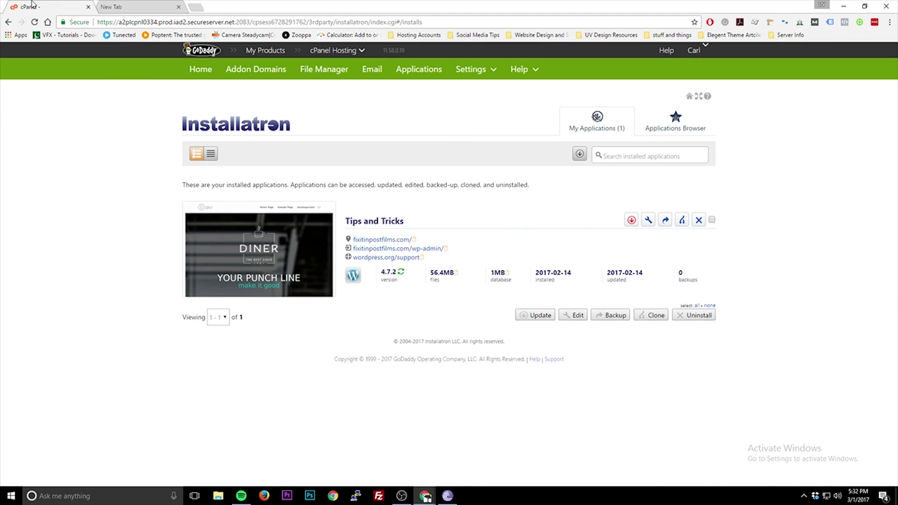
{"action": "left_click", "coordinate": [366, 227]}
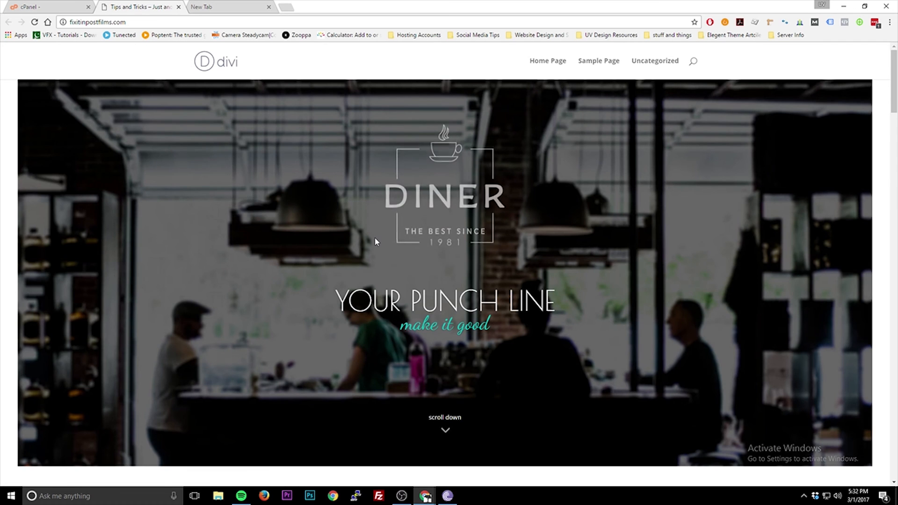
Step: Copy the site's address and return to the cPanel home page to view the website's IP address
{"action": "left_click", "coordinate": [215, 21]}
{"action": "key", "text": "ctrl+c"}
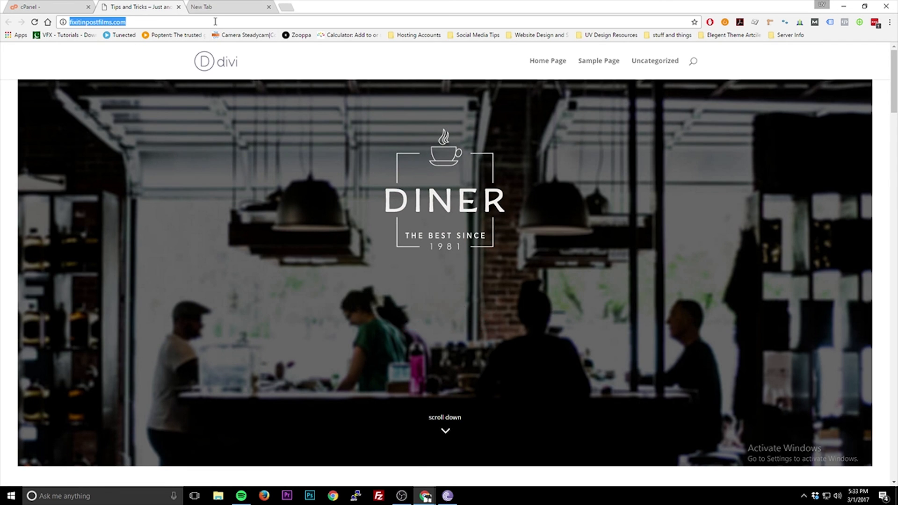
{"action": "left_click", "coordinate": [38, 6]}
{"action": "left_click", "coordinate": [205, 79]}
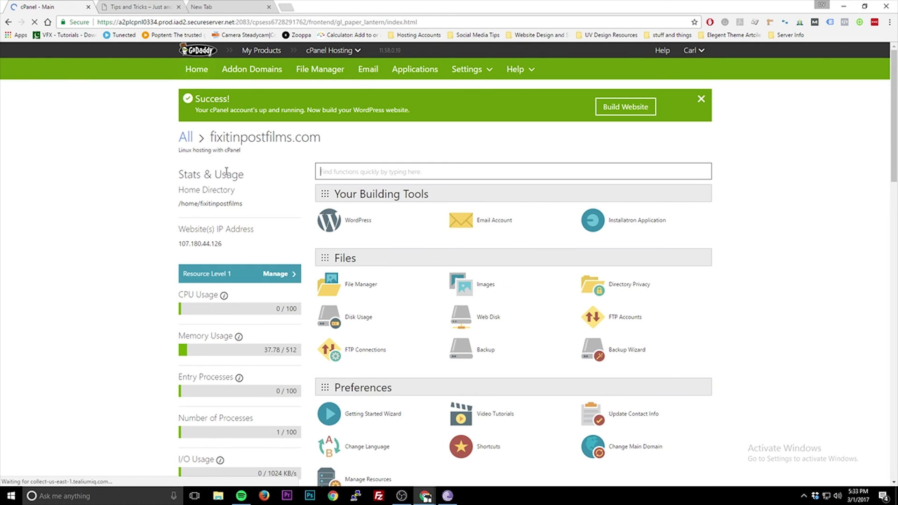
Step: Check the A record propagation of fixitinpostfilms.com on whatsmydns.net, and go back to the cPanel home page to compare the IP address
{"action": "left_click", "coordinate": [216, 6]}
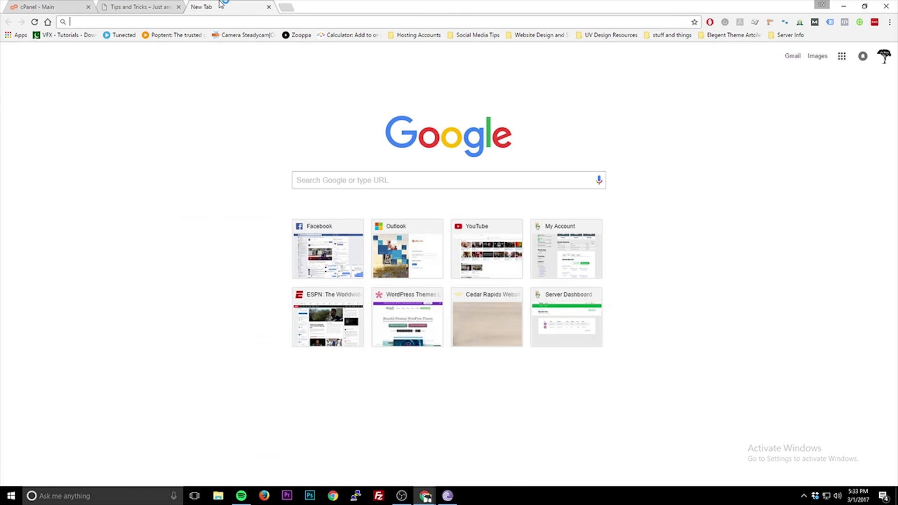
{"action": "type", "text": "whatsmydns.net"}
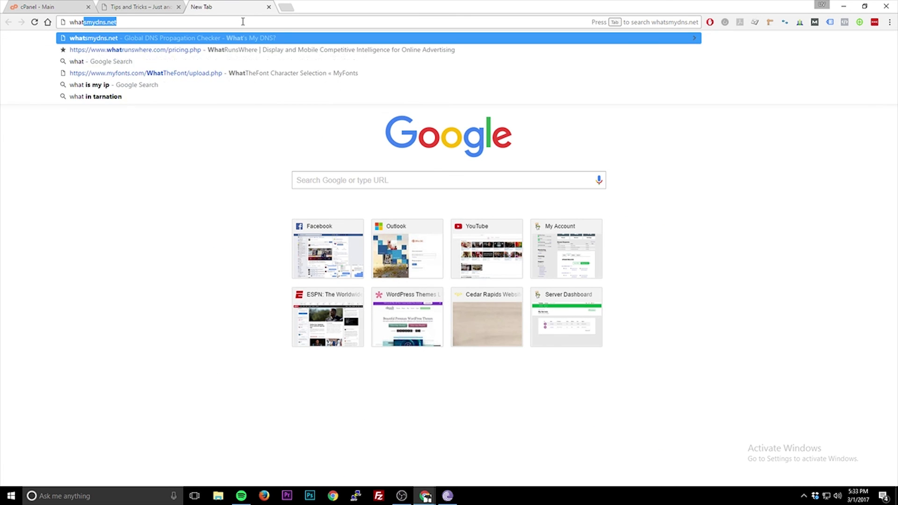
{"action": "key", "text": "Return"}
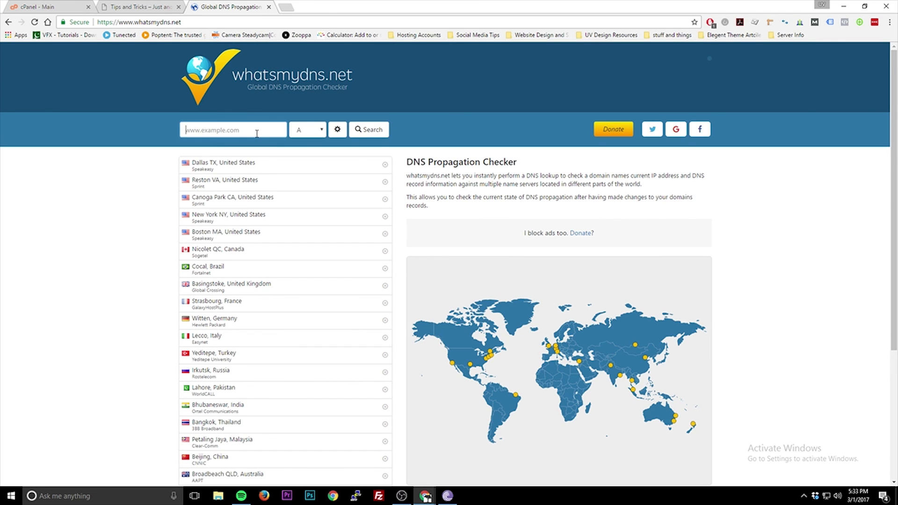
{"action": "key", "text": "ctrl+v"}
{"action": "left_click", "coordinate": [368, 129]}
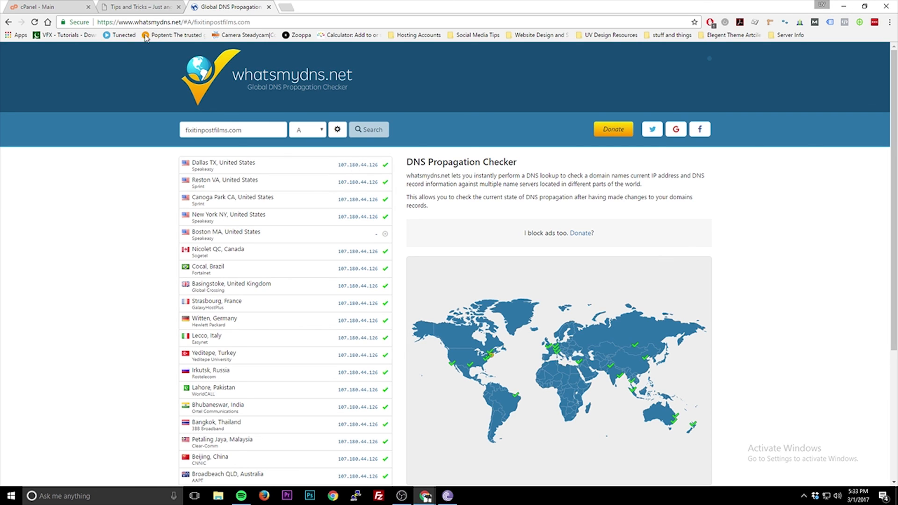
{"action": "left_click", "coordinate": [31, 5]}
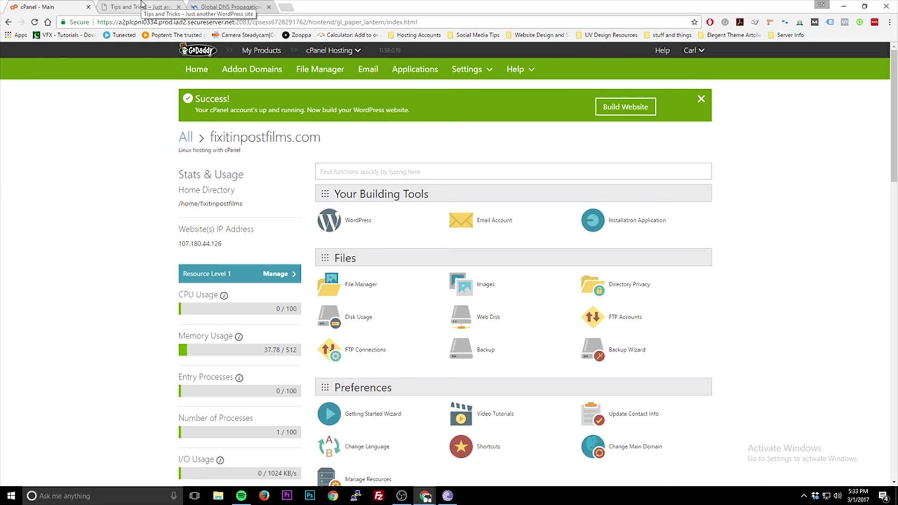
{"action": "left_click", "coordinate": [337, 170]}
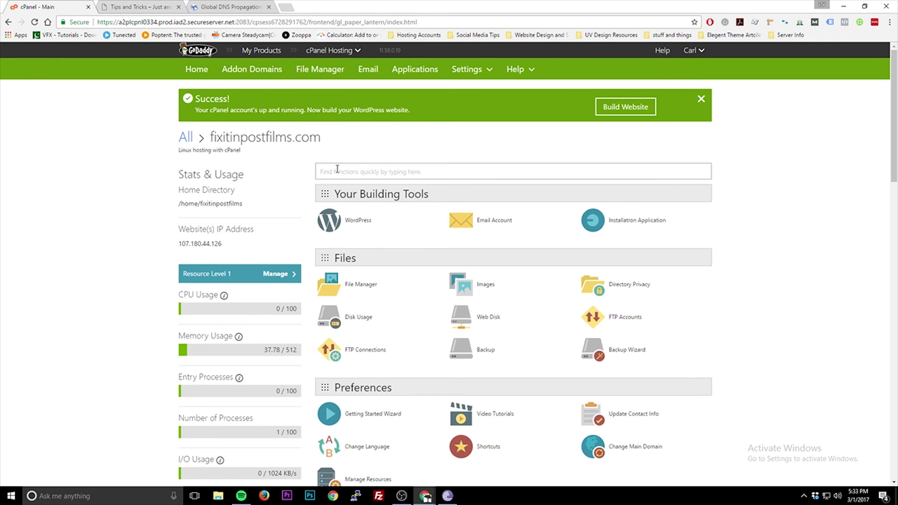